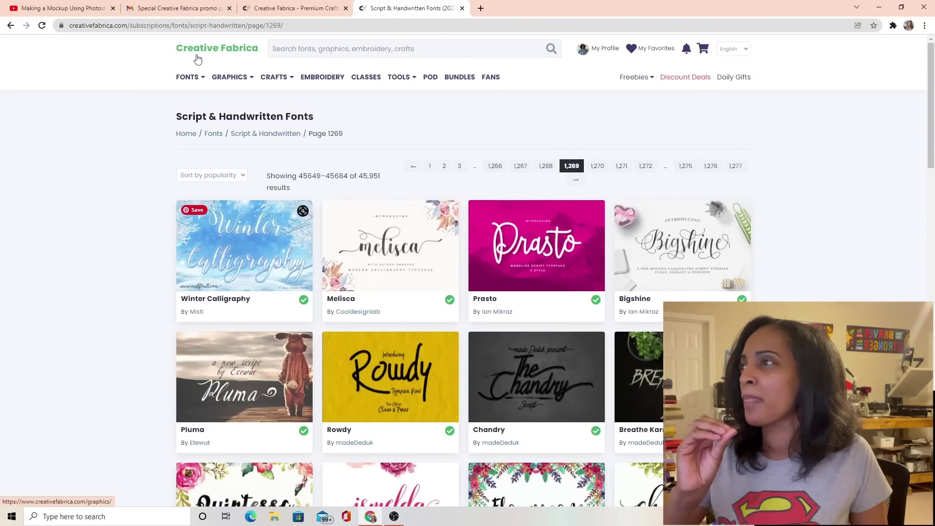
Open the Color Fonts category and look through its full-color fonts.
mouse_move(188, 78)
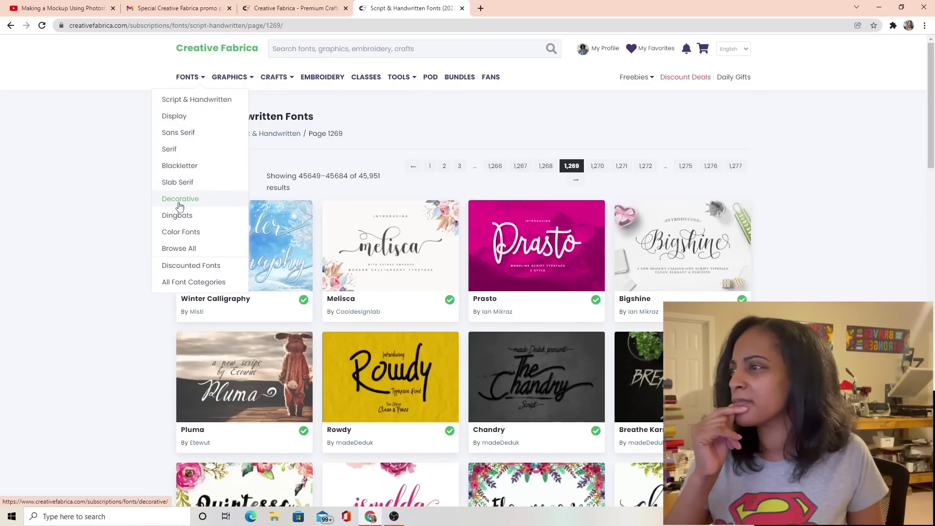
click(181, 233)
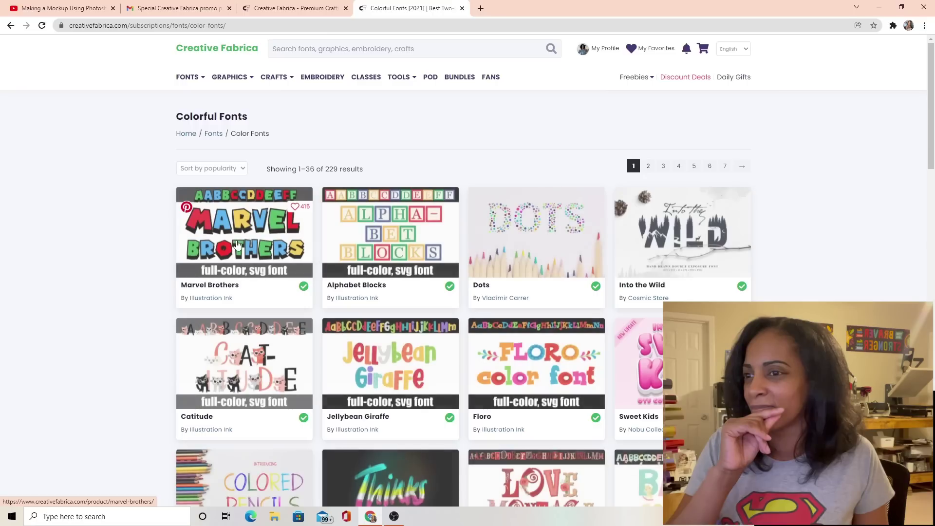
scroll(240, 245, down, 2)
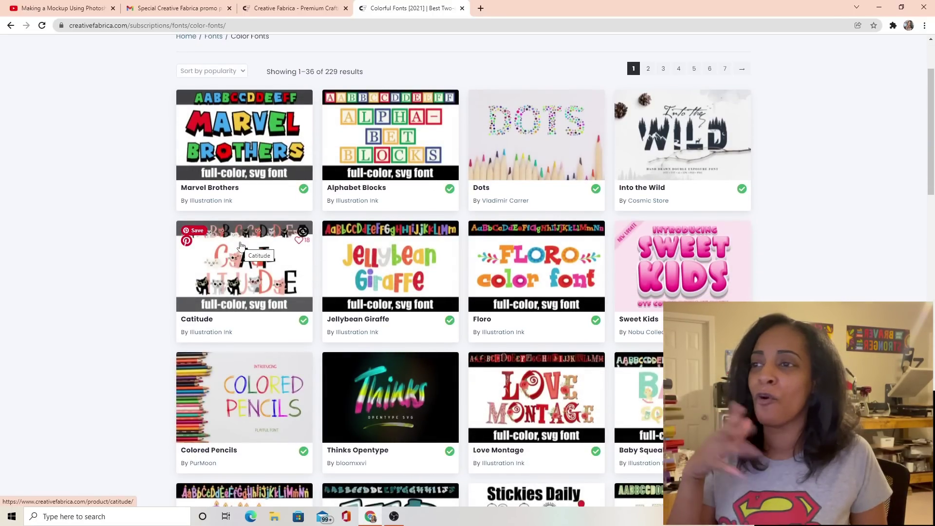
scroll(241, 247, down, 5)
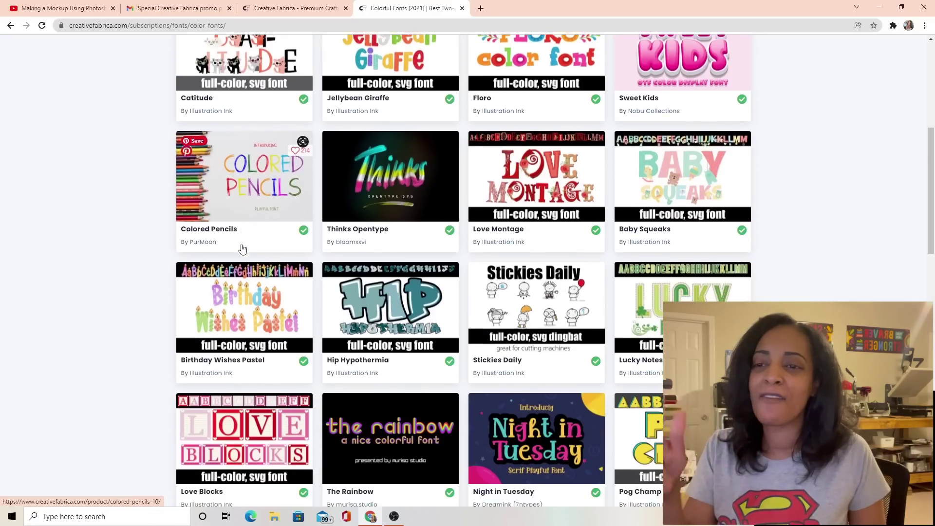
scroll(242, 248, down, 3)
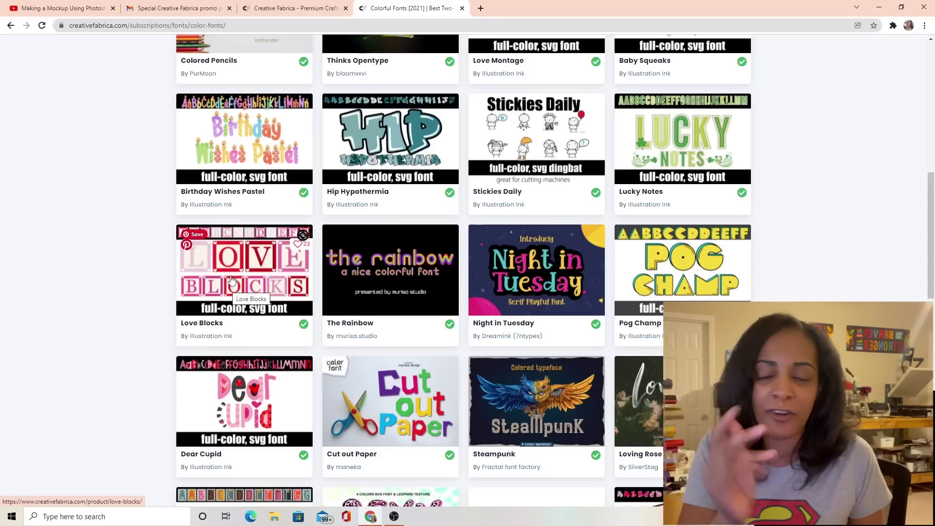
scroll(231, 272, down, 6)
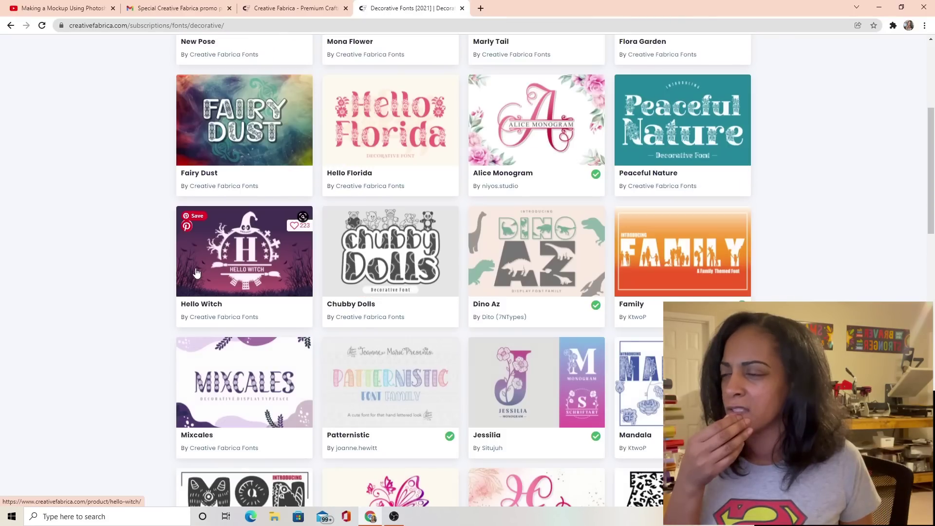
Browse the decorative fonts and add the Longine and Nimaly fonts to the favorites.
scroll(196, 273, down, 4)
scroll(196, 273, down, 1)
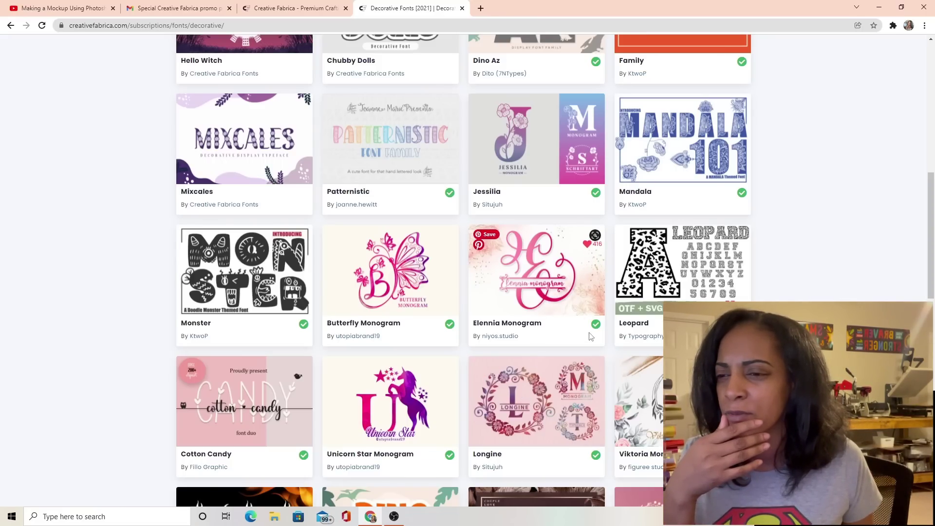
click(590, 376)
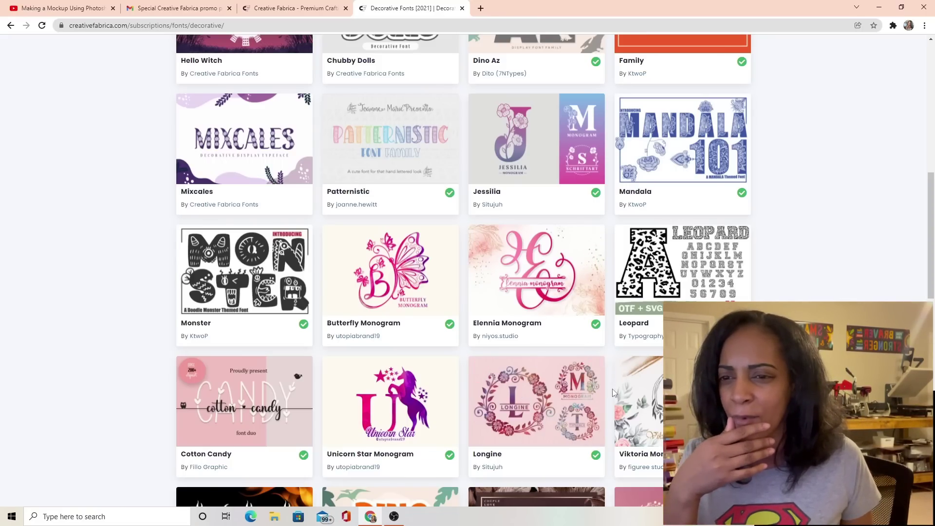
scroll(614, 392, down, 7)
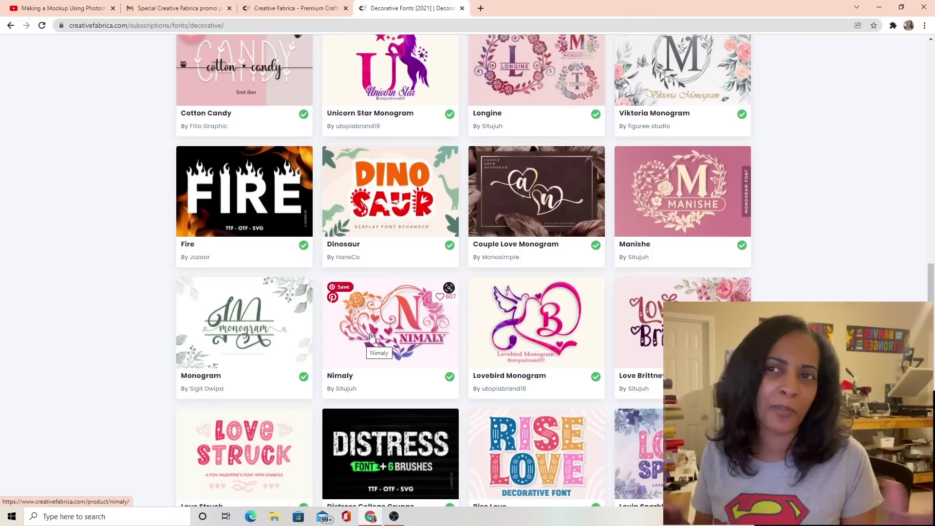
click(440, 299)
Go to page 2 of the decorative fonts and look through its fonts.
scroll(390, 311, down, 5)
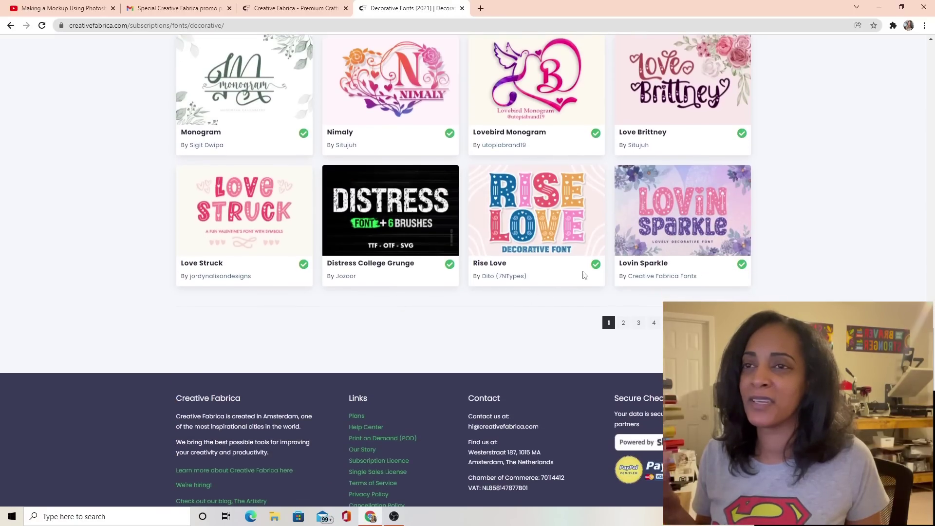
click(623, 324)
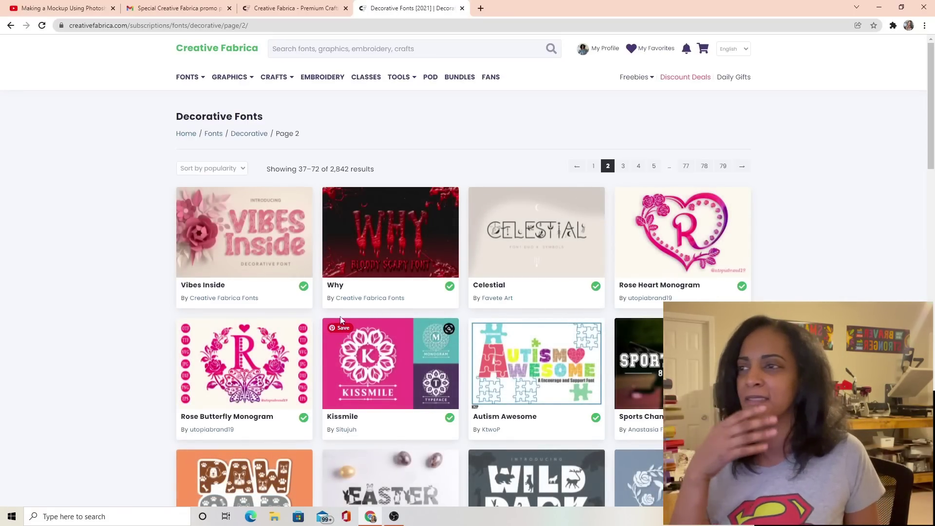
scroll(359, 317, down, 4)
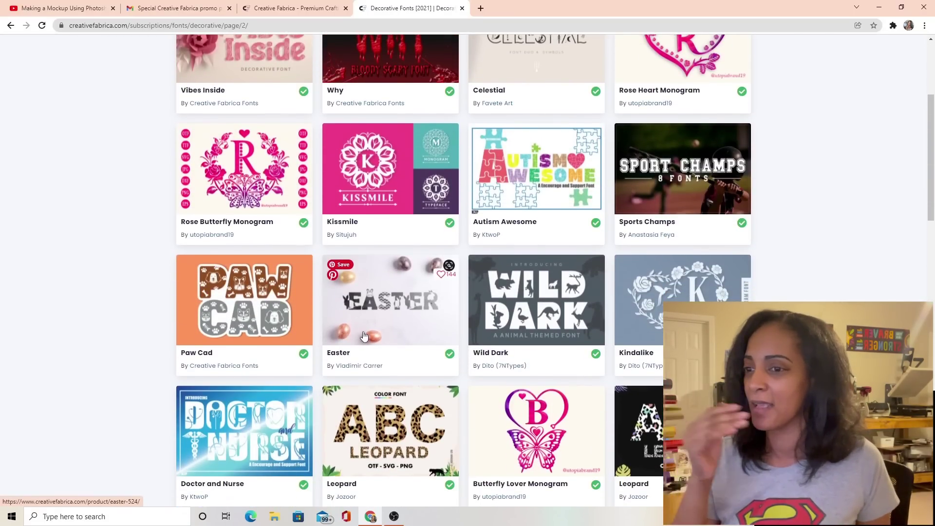
scroll(365, 336, down, 10)
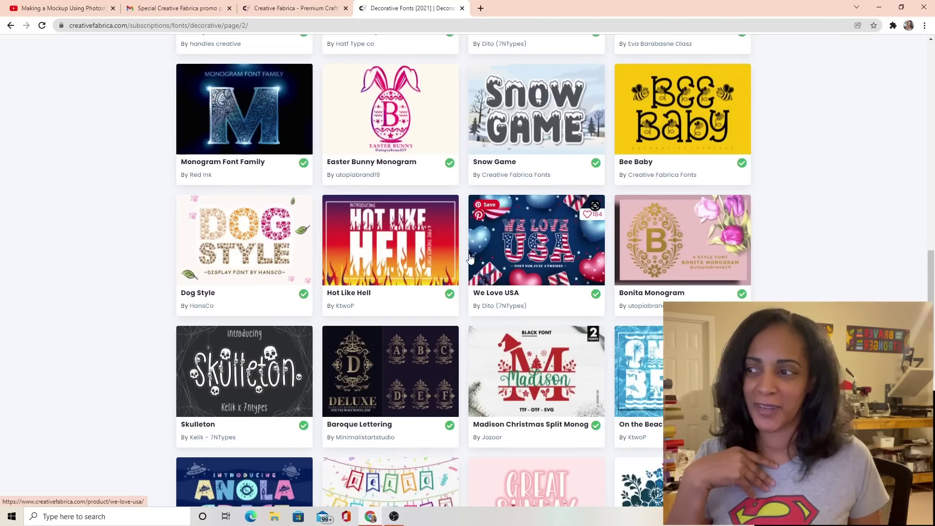
scroll(470, 259, down, 4)
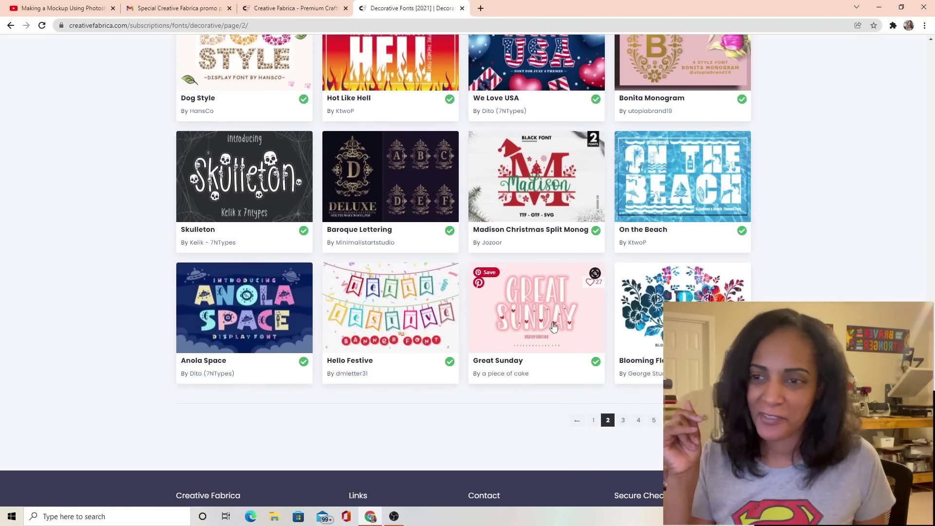
Open page 3 of the decorative fonts and examine the themed fonts listed there.
click(623, 420)
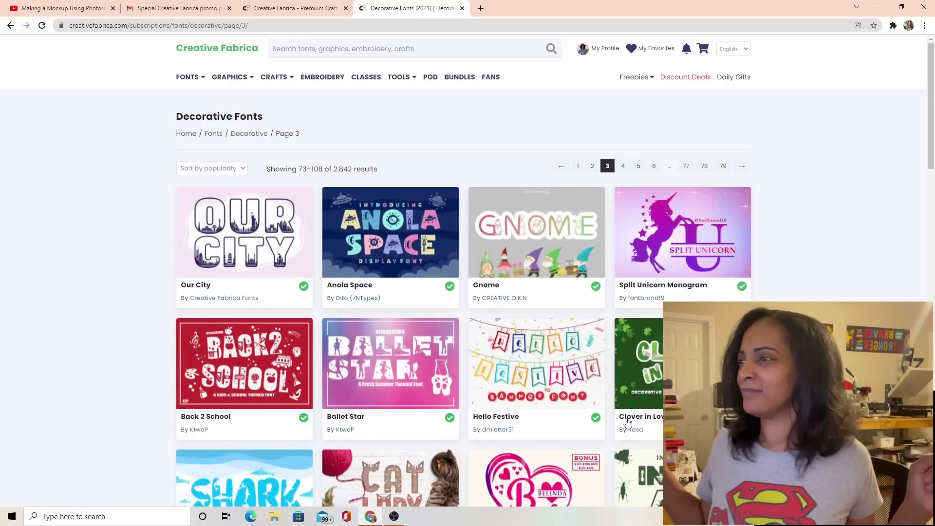
scroll(628, 422, down, 16)
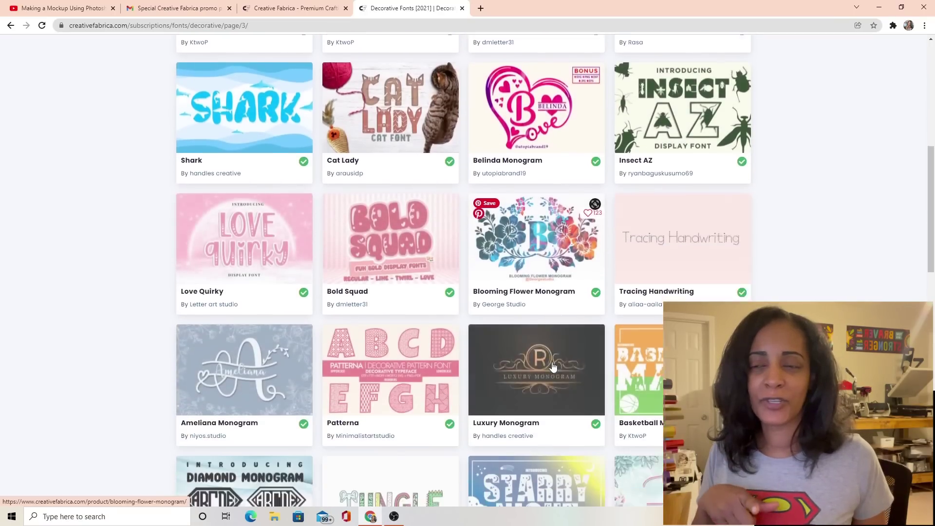
scroll(552, 368, down, 5)
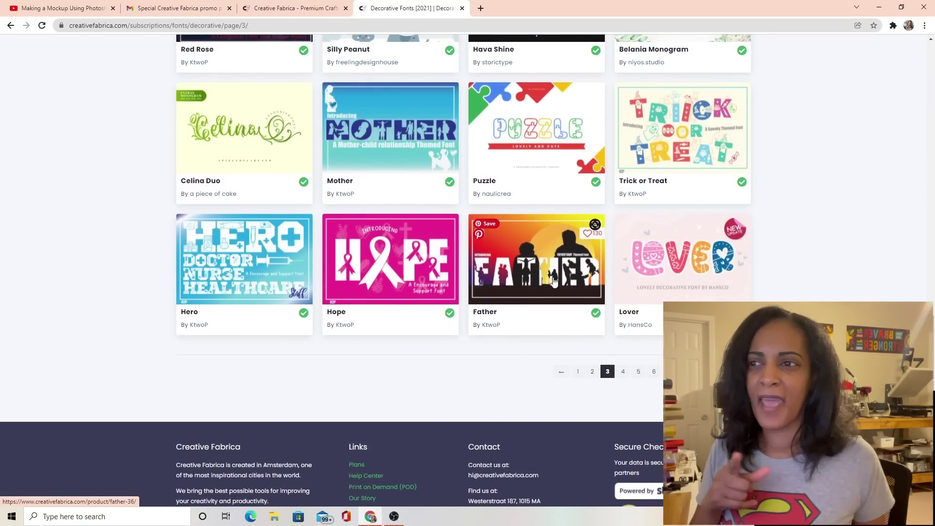
Open the Father font's product page, view its alphabet preview and add the font to the favorites.
click(542, 264)
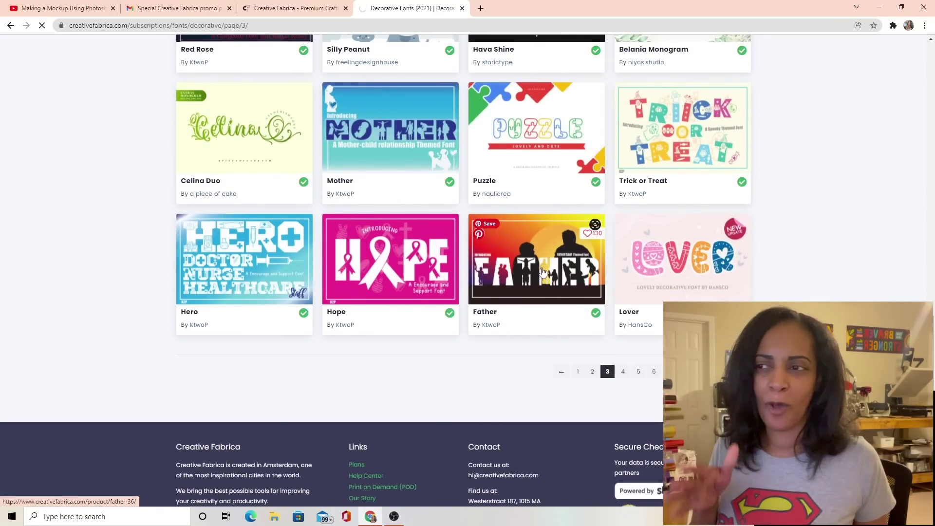
scroll(405, 329, down, 2)
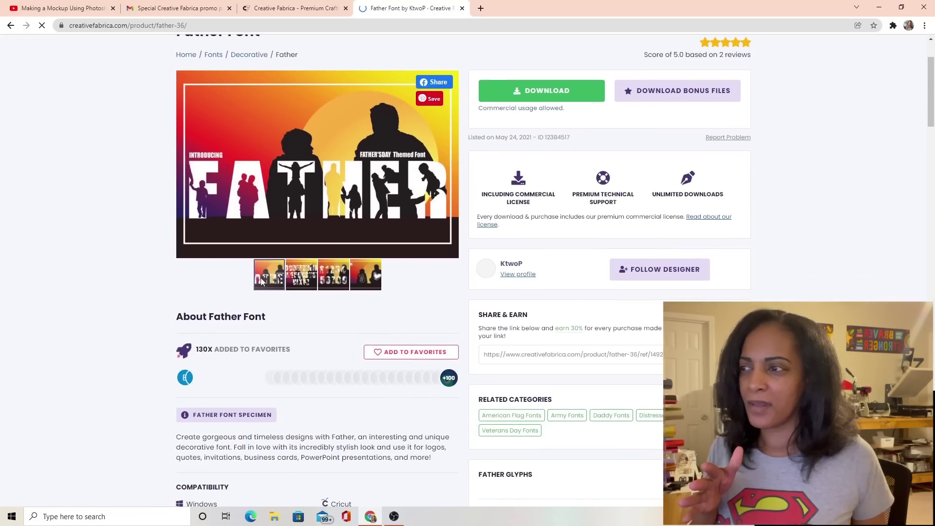
click(301, 275)
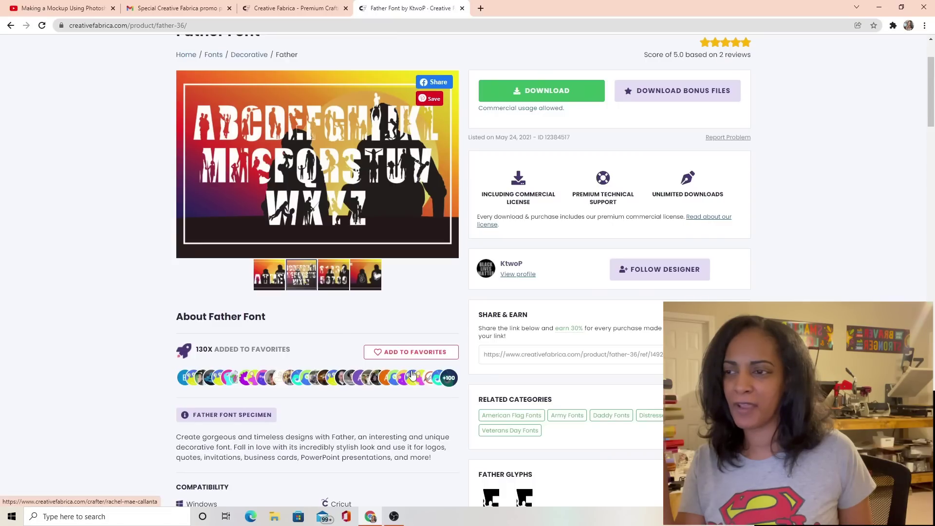
click(412, 352)
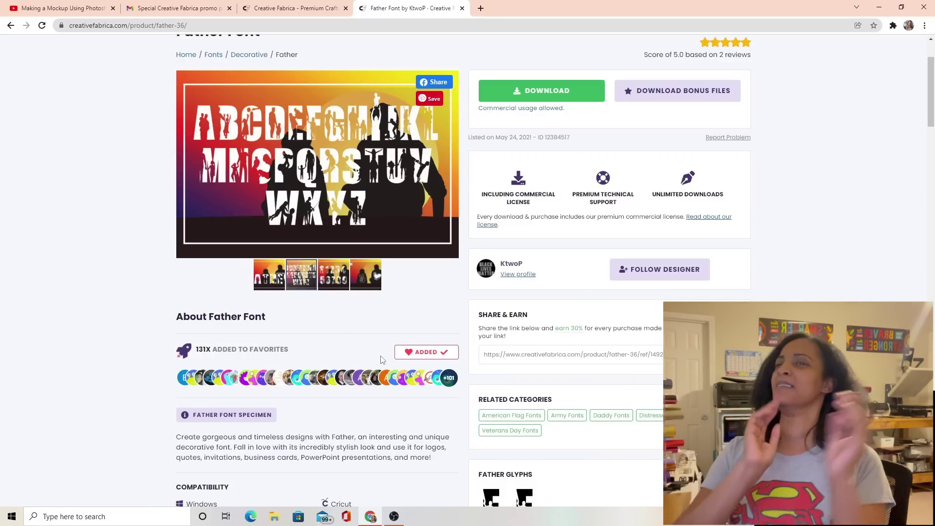
scroll(382, 360, up, 2)
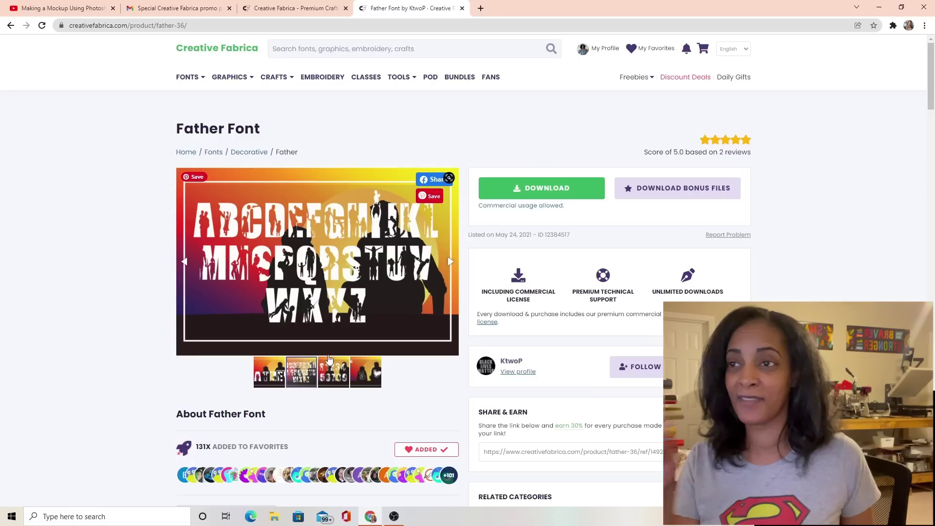
Return to the decorative fonts list, open the Belinda Monogram font and show its uppercase alphabet preview.
click(10, 25)
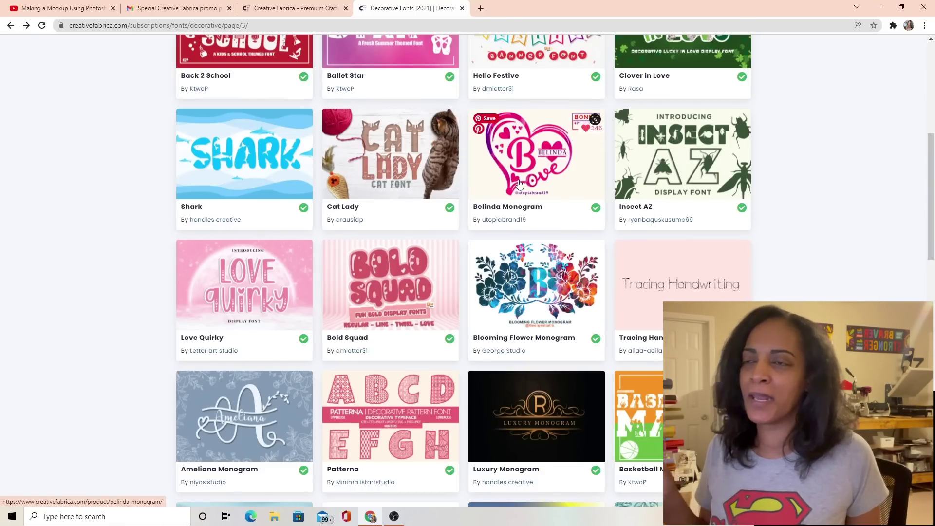
click(531, 157)
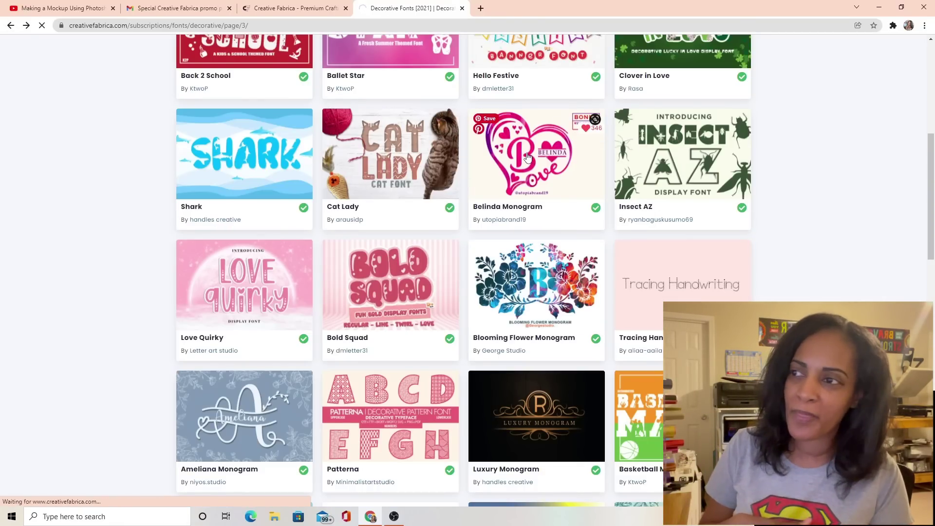
scroll(341, 243, down, 4)
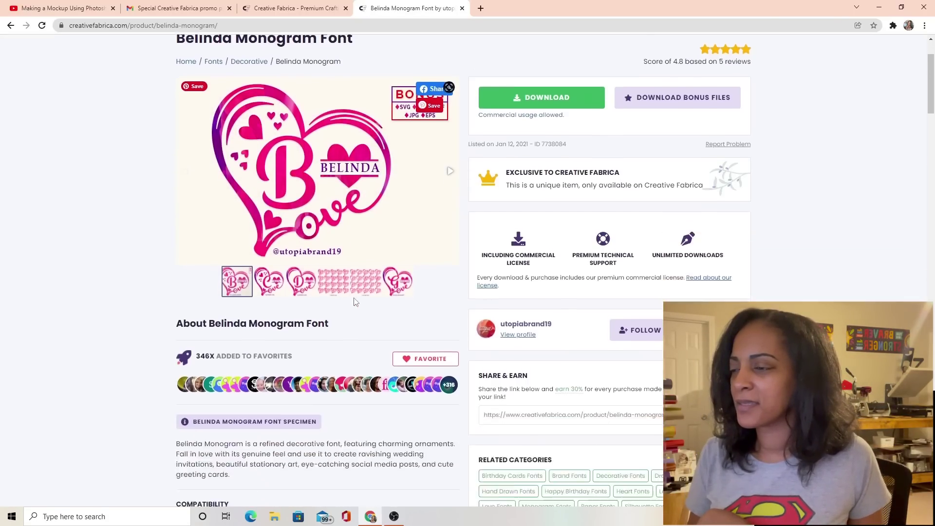
click(334, 178)
scroll(296, 241, up, 3)
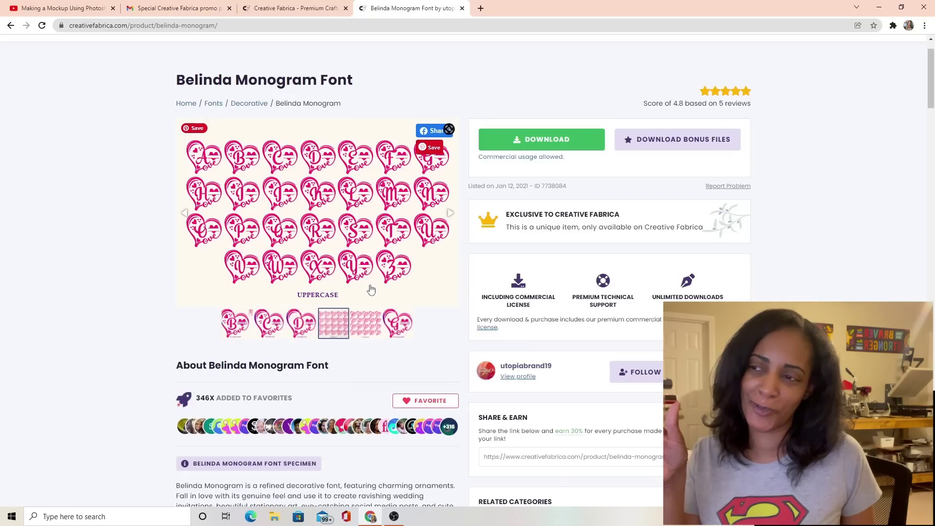
Download the Belinda Monogram font and extract its zipped files into the FONTS folder inside Downloads.
click(547, 141)
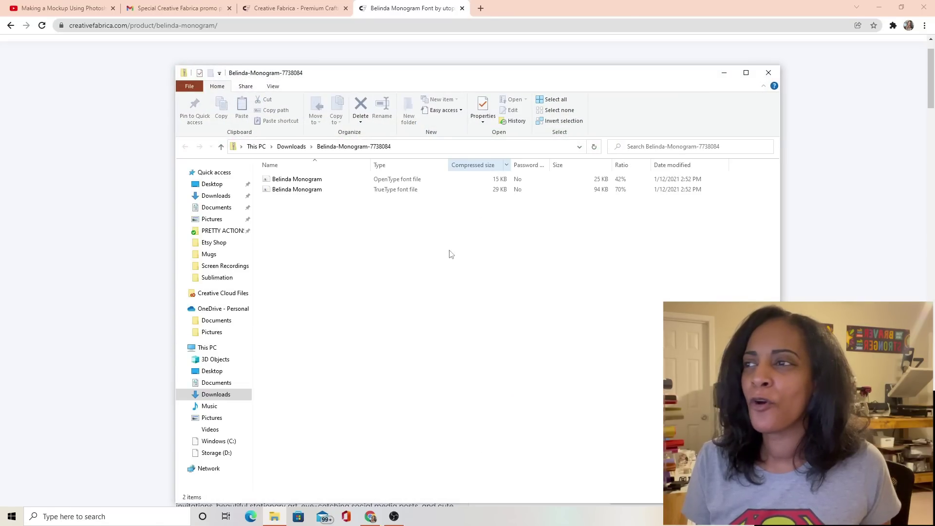
click(559, 110)
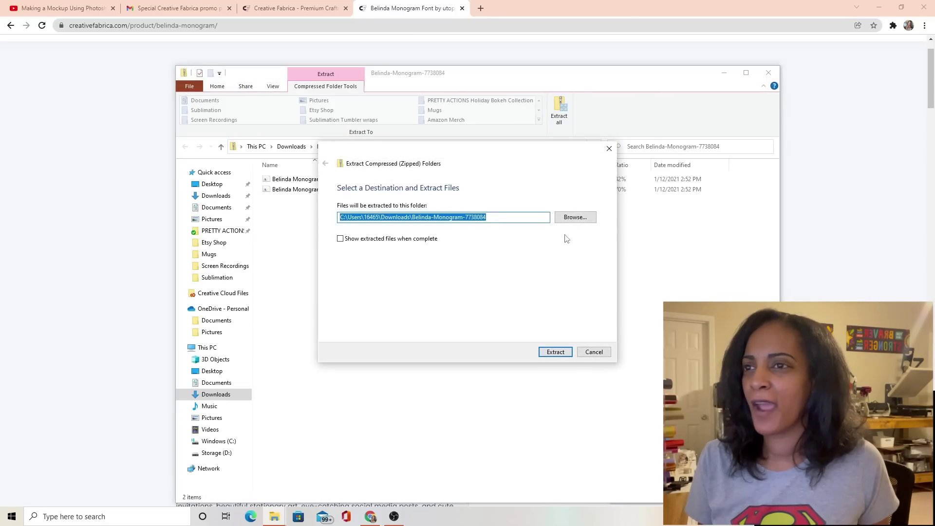
click(574, 217)
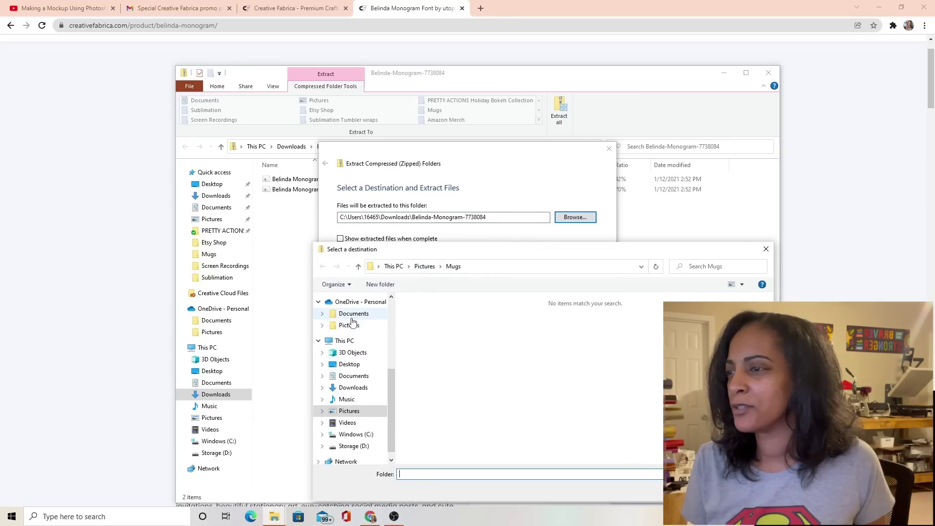
click(356, 388)
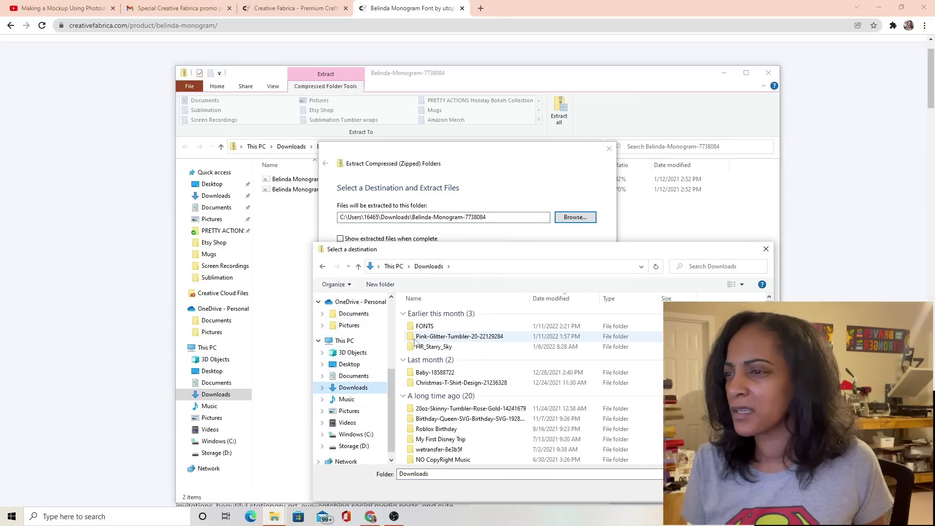
double_click(433, 327)
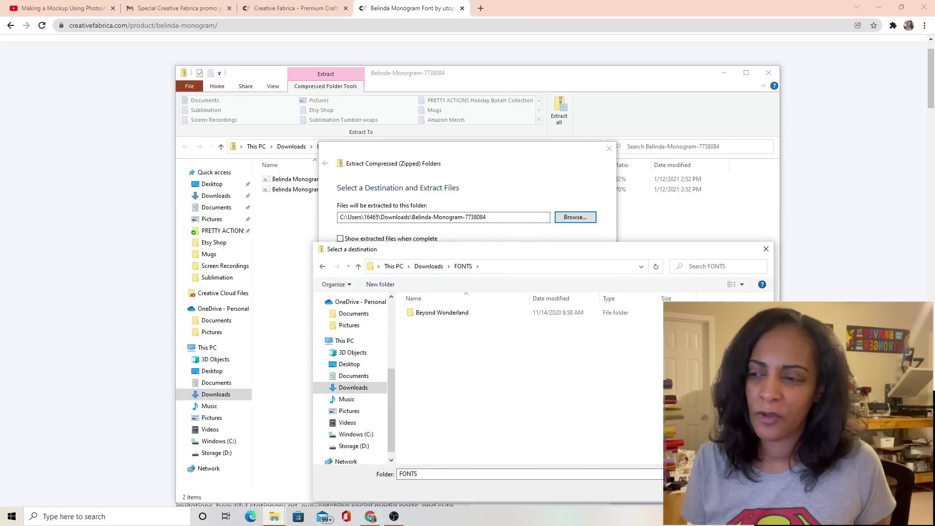
key(Return)
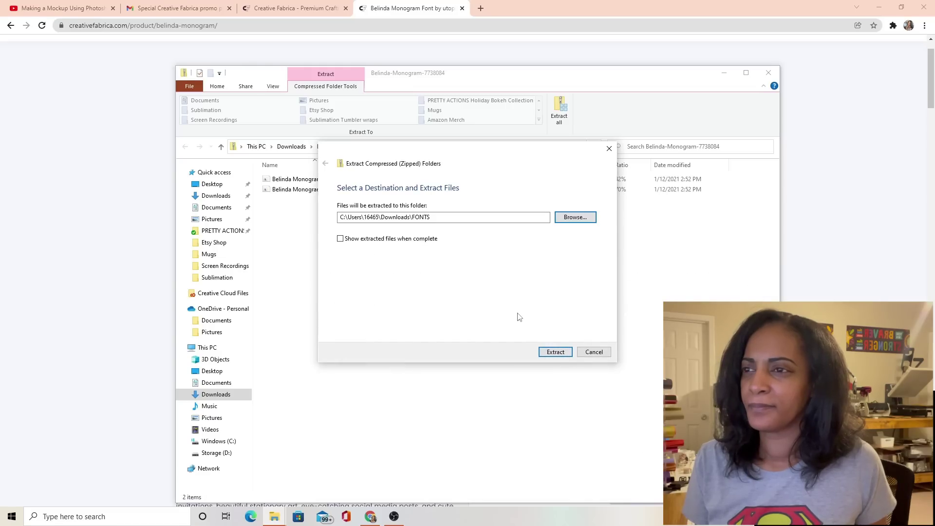
click(549, 353)
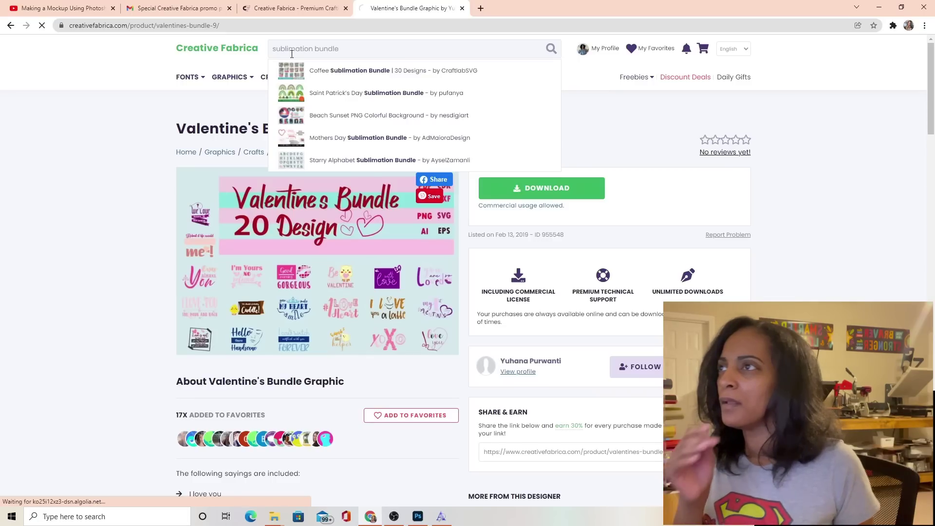
Search the site for "sublimation bundle" and look through the resulting designs.
key(Return)
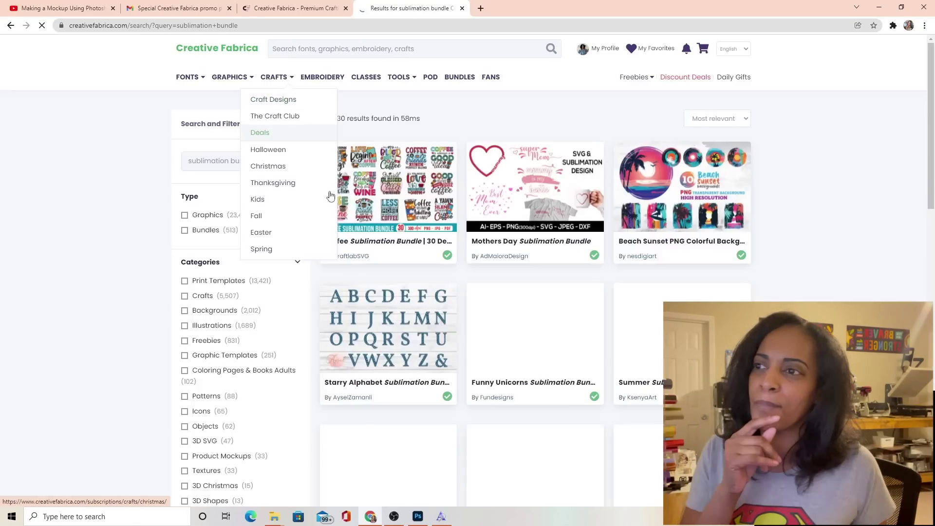
scroll(607, 239, down, 6)
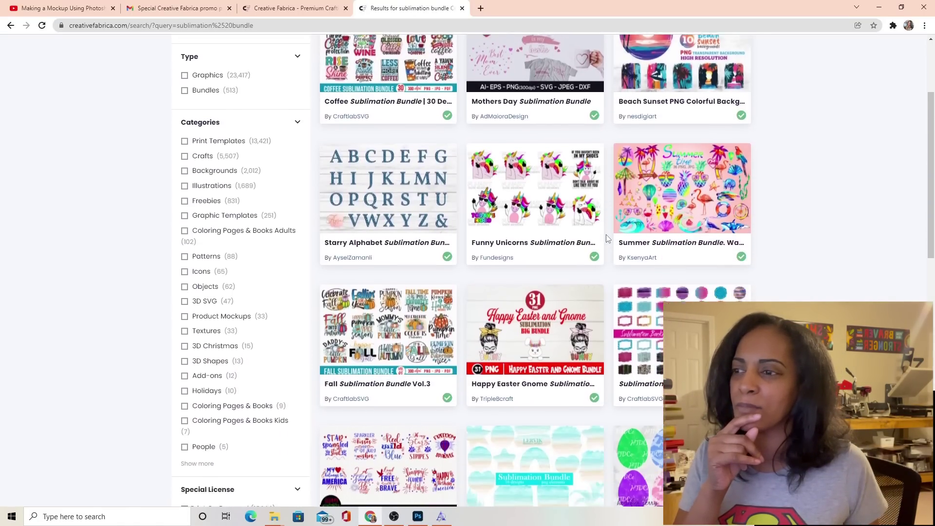
Examine the range of themes among the sublimation bundle search results, from holiday designs to backgrounds, and return to the first results.
scroll(607, 238, down, 5)
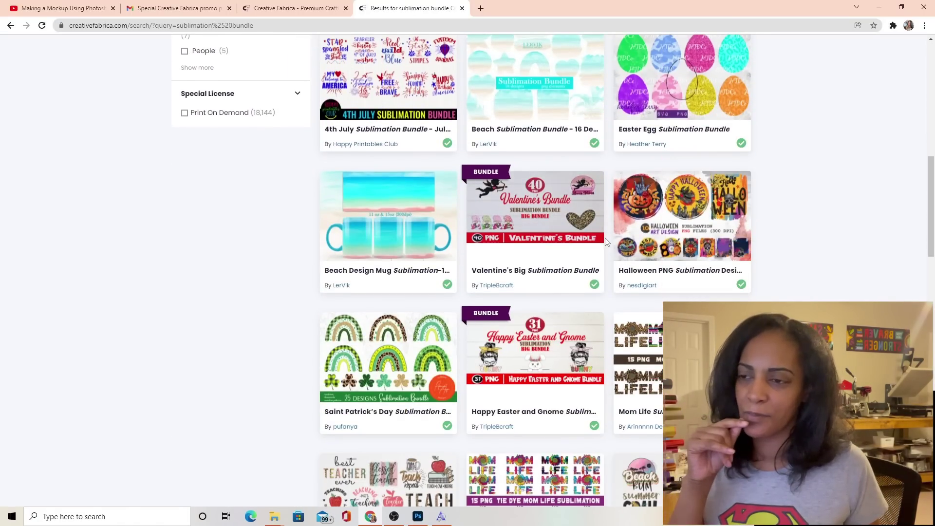
scroll(606, 241, down, 4)
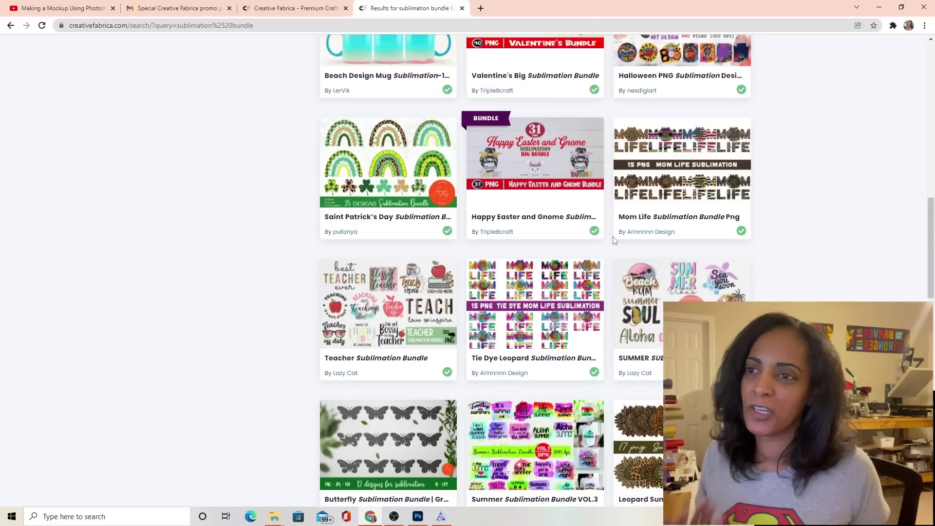
scroll(611, 241, down, 6)
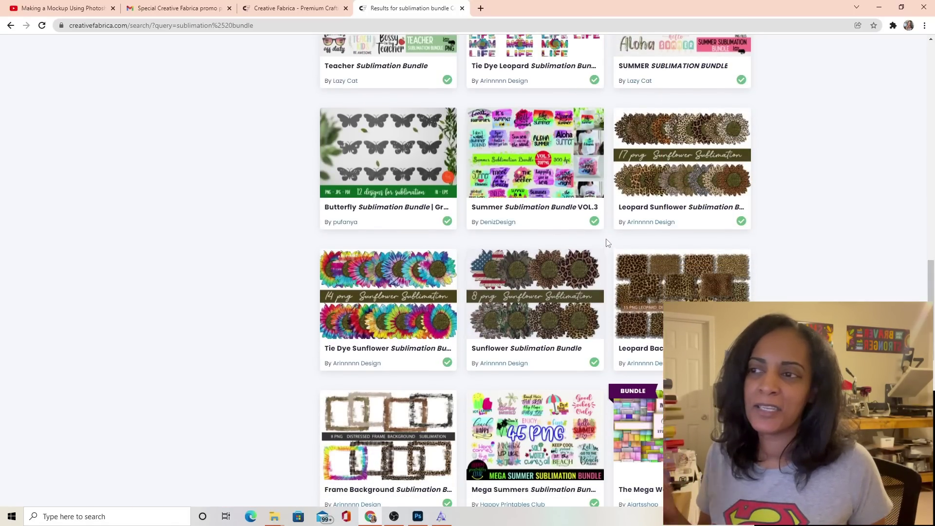
scroll(608, 243, down, 11)
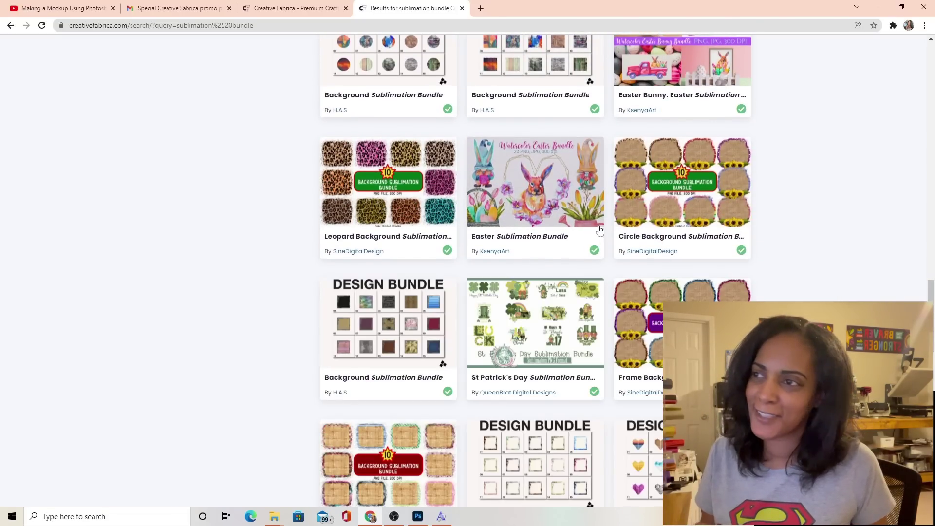
scroll(599, 230, up, 10)
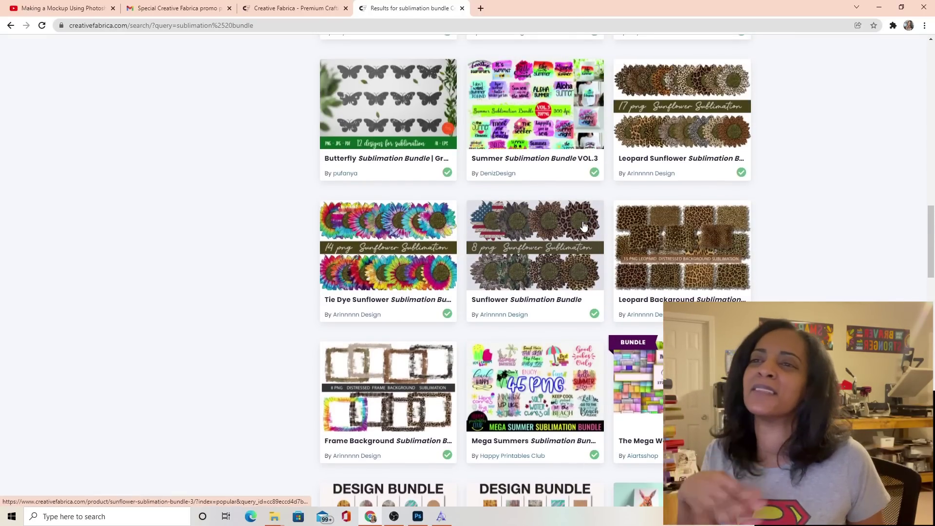
scroll(585, 227, up, 6)
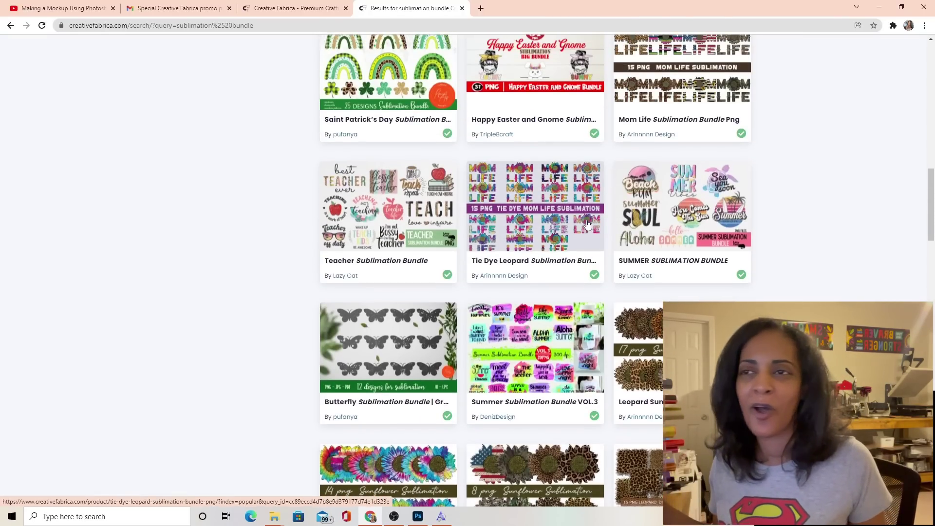
scroll(581, 212, up, 5)
scroll(579, 215, up, 4)
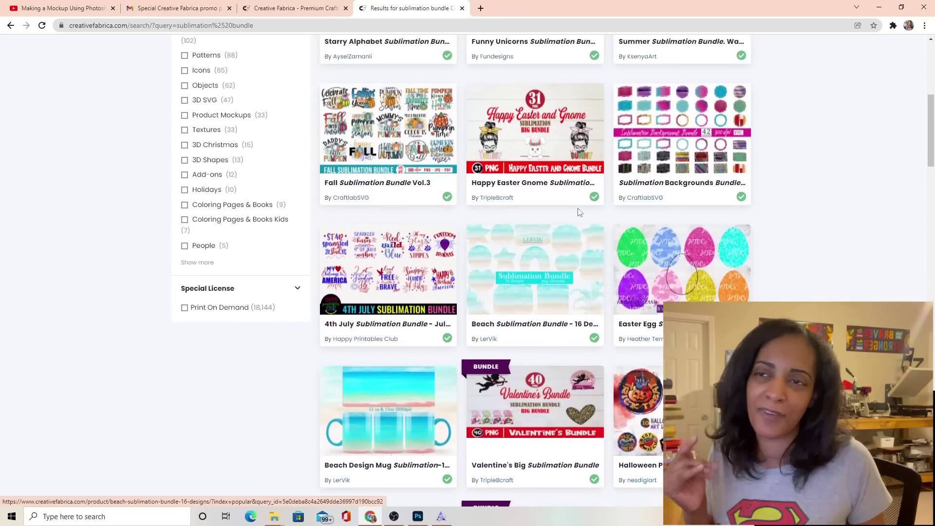
scroll(577, 207, up, 6)
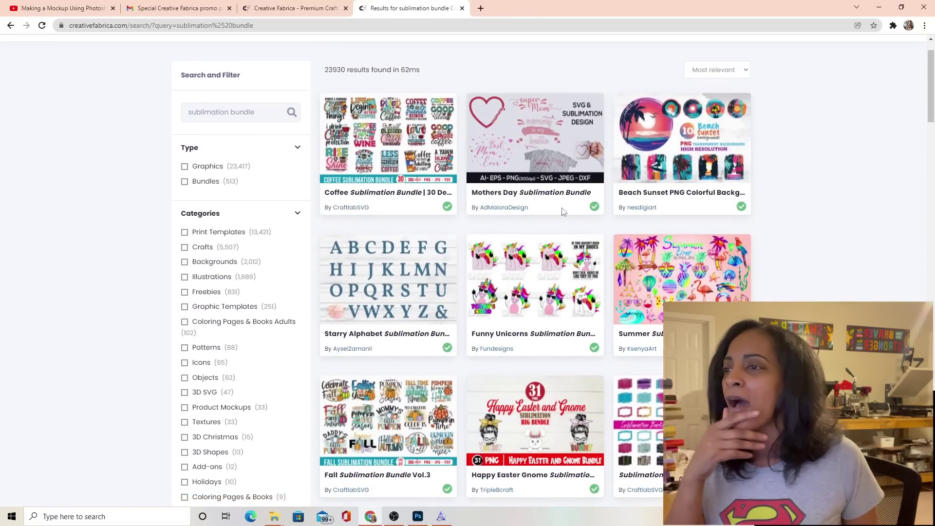
Search the site for "love" and look through the resulting designs.
scroll(561, 209, up, 1)
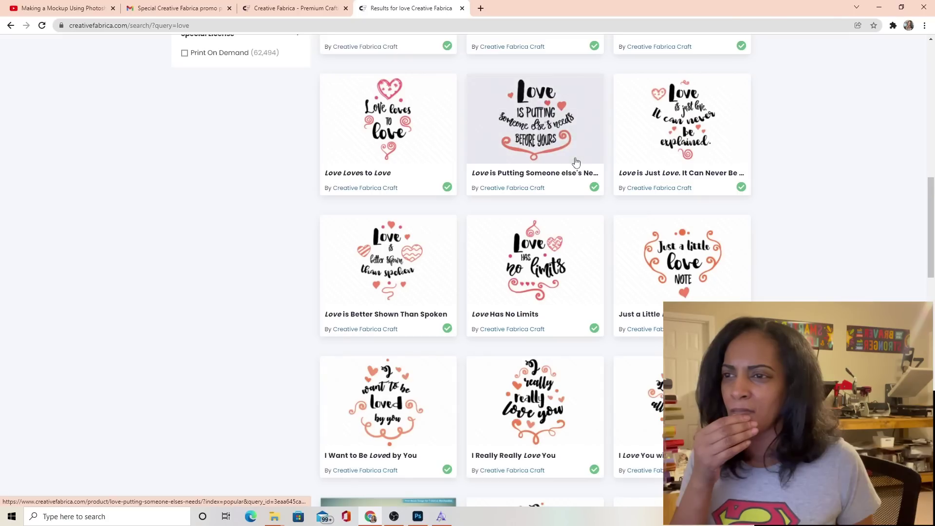
scroll(568, 166, down, 10)
scroll(567, 169, down, 12)
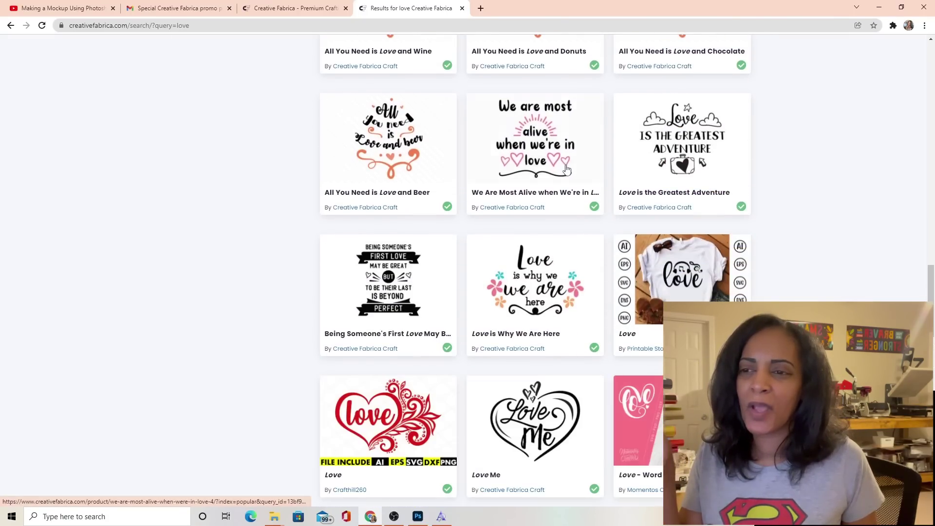
scroll(437, 129, up, 7)
scroll(317, 83, up, 20)
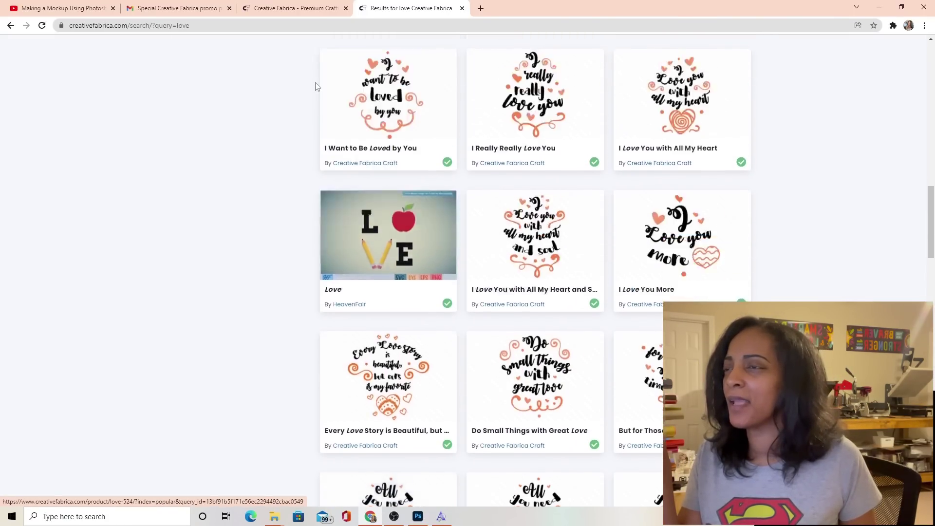
Open the 3D SVG category of the graphics and look through its cut files.
mouse_move(278, 86)
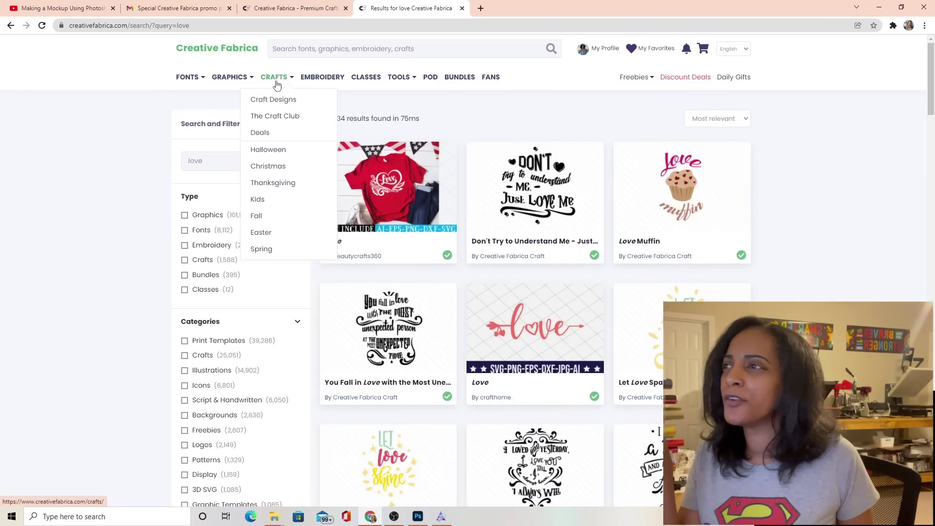
mouse_move(243, 86)
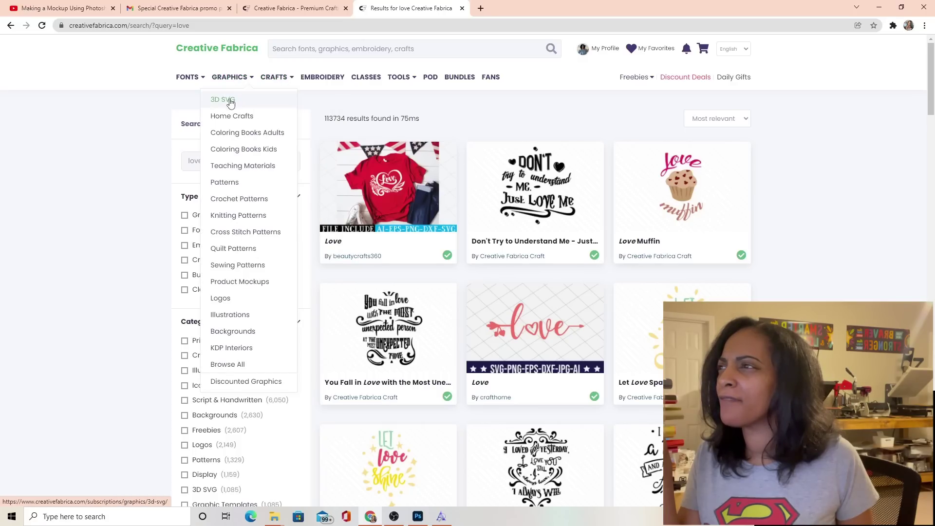
click(225, 101)
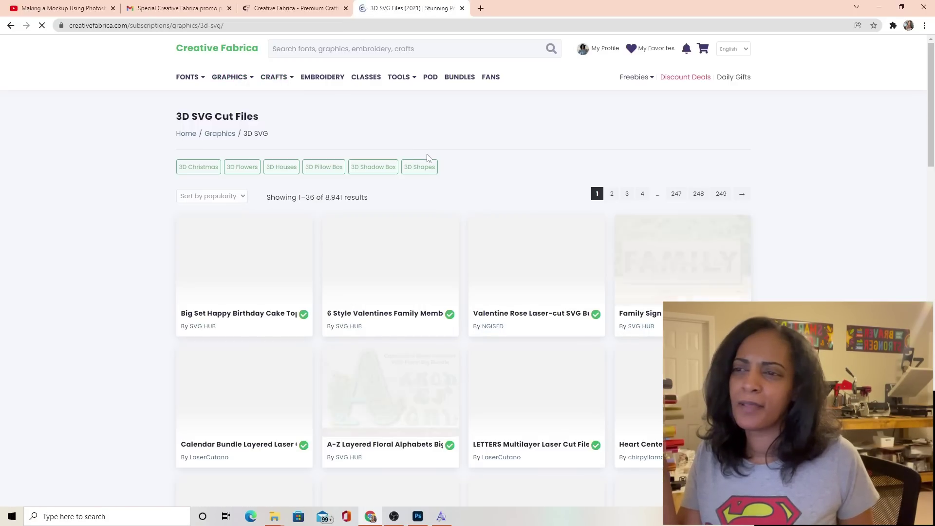
scroll(449, 256, down, 5)
scroll(448, 255, down, 6)
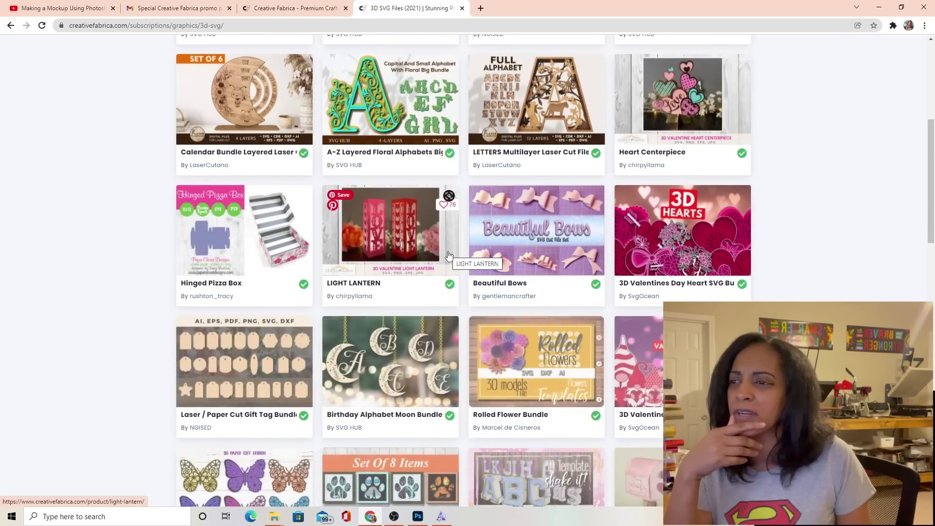
scroll(449, 262, down, 4)
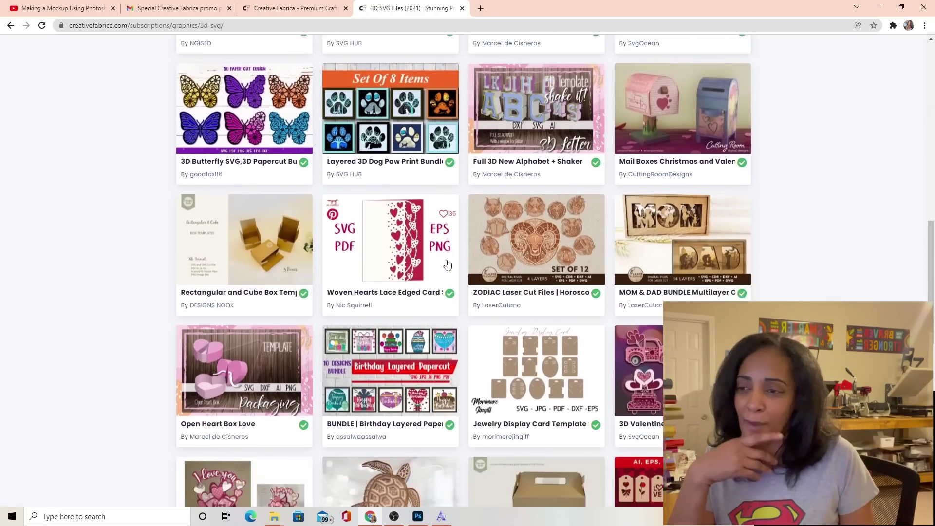
scroll(468, 146, up, 15)
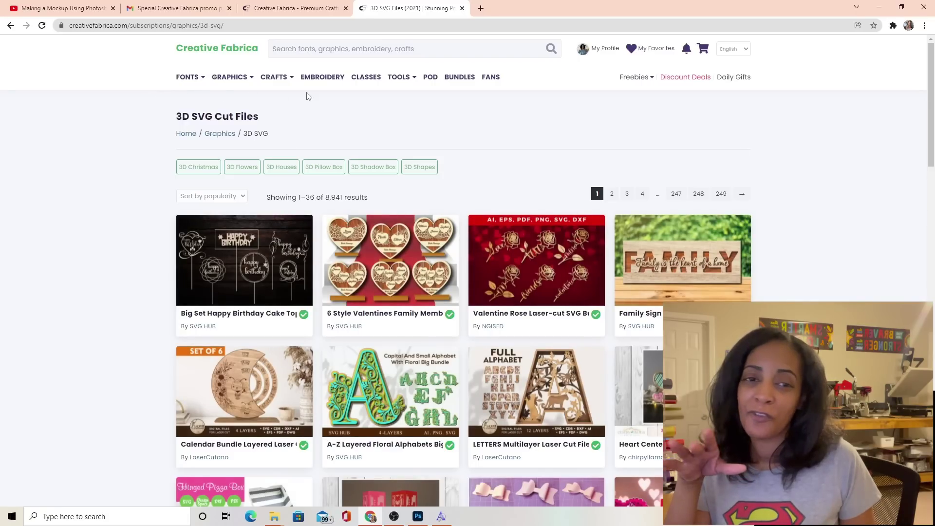
Open the site's bundles page and look through the offers, including the New Designer Bundles section.
click(461, 78)
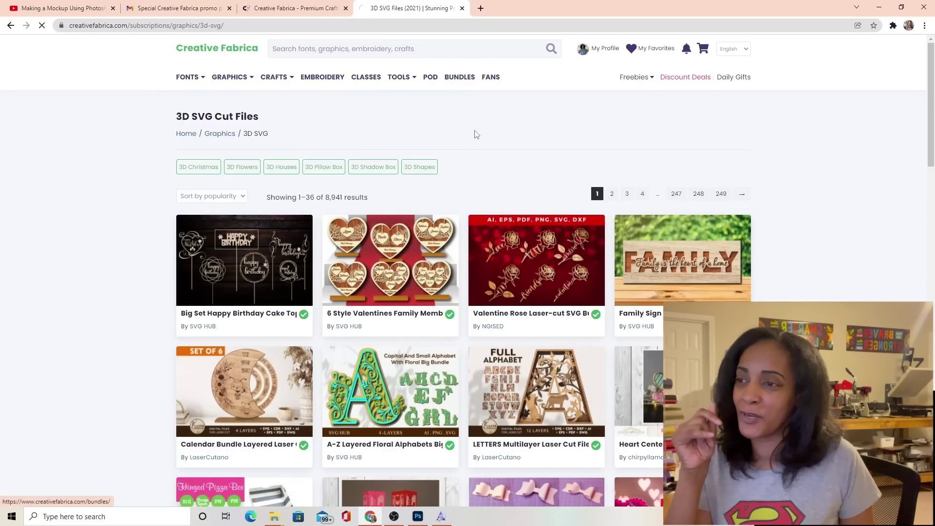
scroll(487, 292, down, 10)
scroll(485, 302, down, 4)
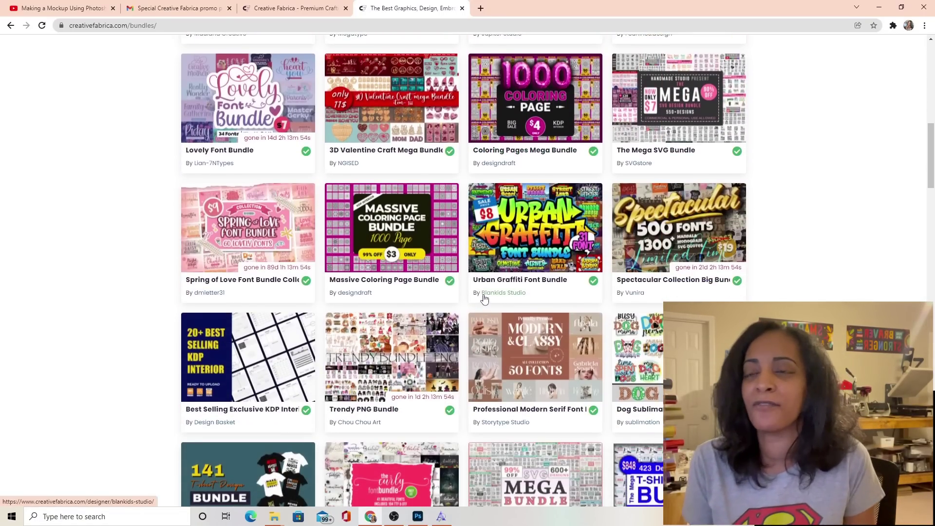
scroll(412, 299, down, 2)
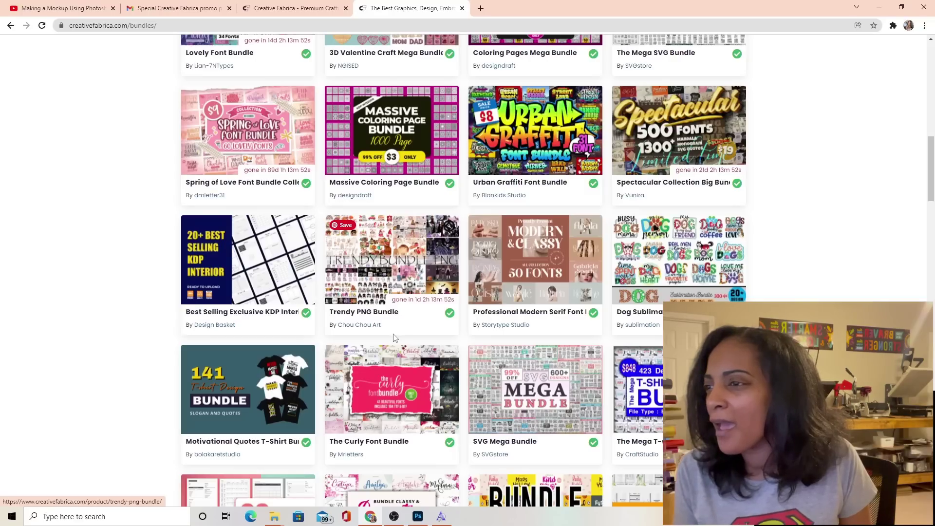
scroll(380, 308, down, 3)
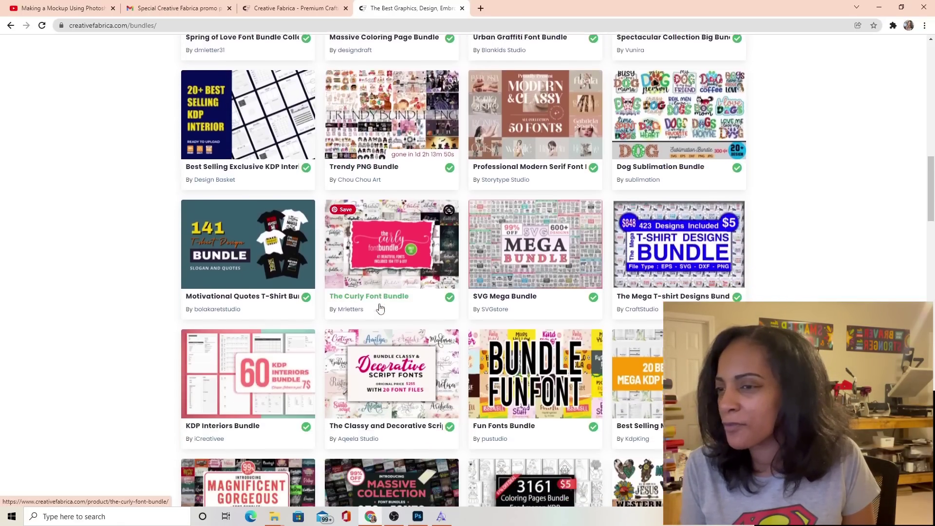
scroll(380, 308, down, 1)
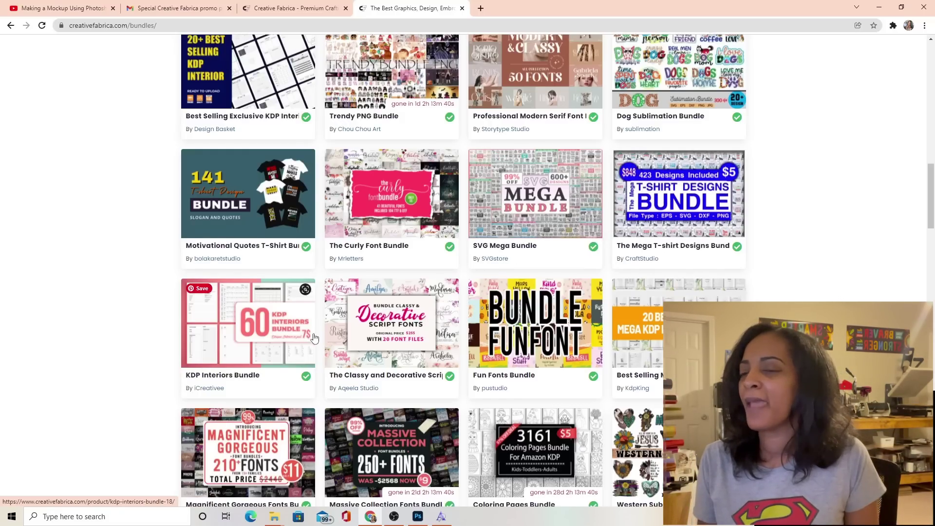
scroll(314, 337, down, 10)
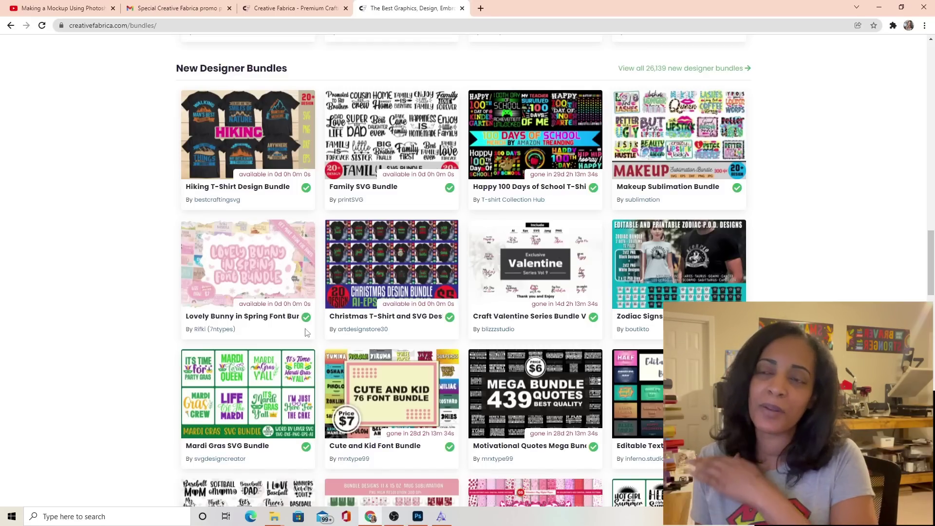
scroll(341, 360, down, 6)
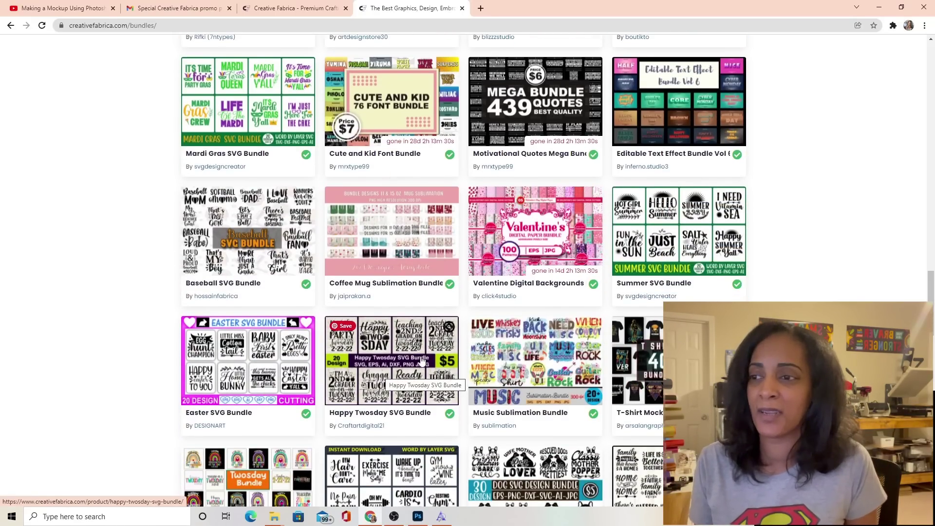
scroll(467, 374, down, 5)
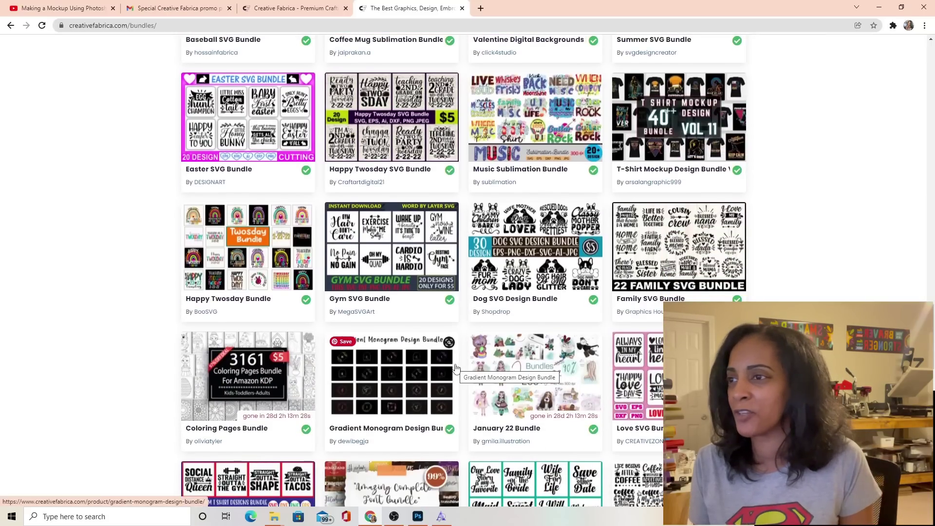
scroll(539, 309, up, 20)
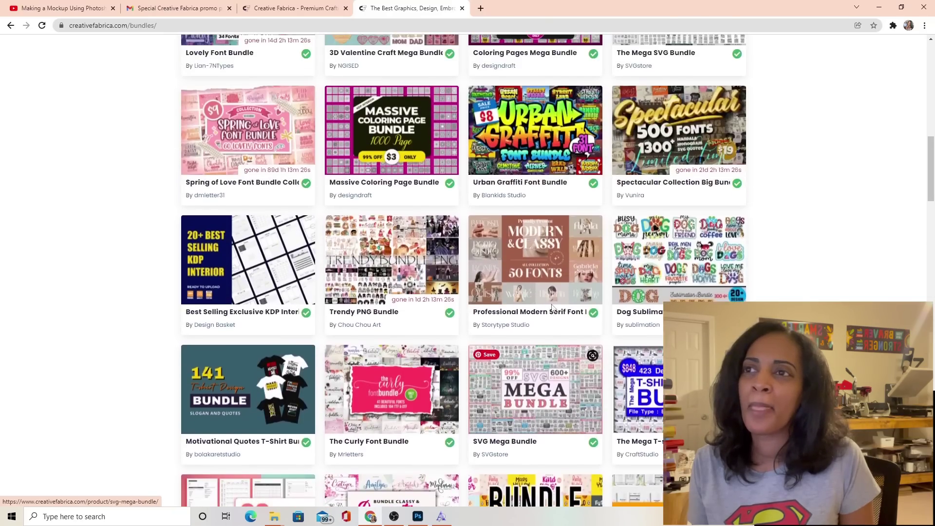
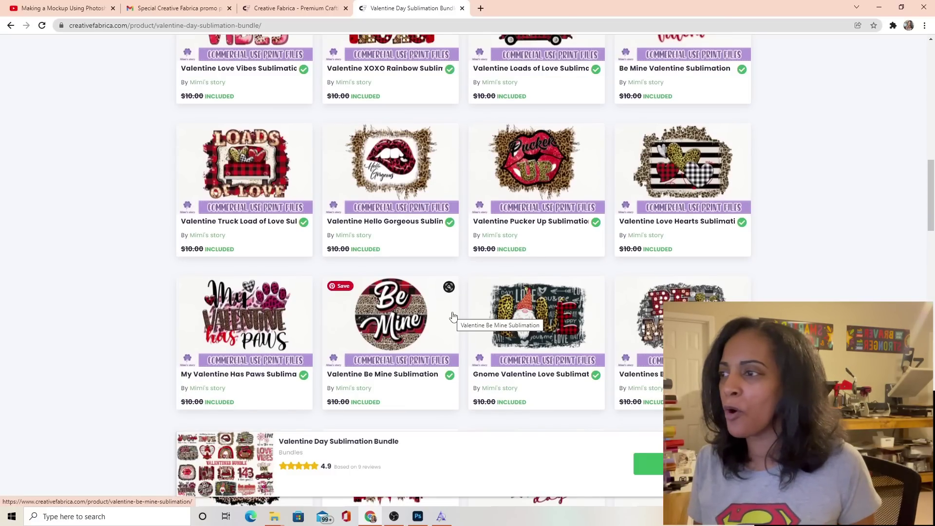
Review the premium graphics included in the Valentine Day Sublimation Bundle and return to its main preview.
scroll(305, 314, down, 7)
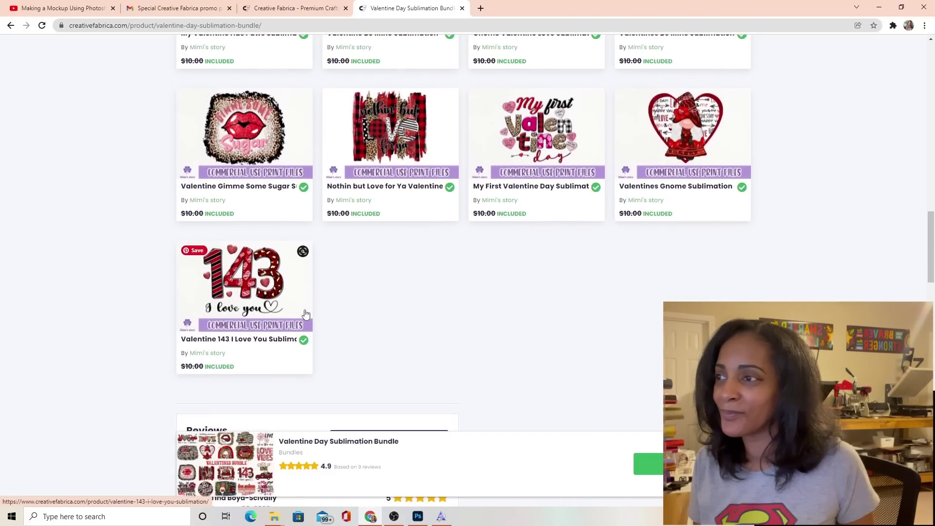
scroll(306, 314, up, 5)
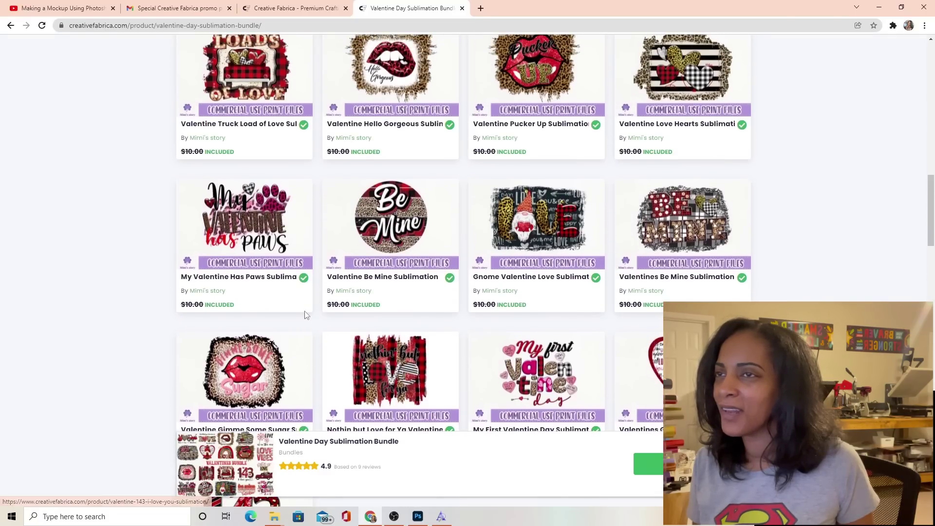
scroll(306, 314, up, 4)
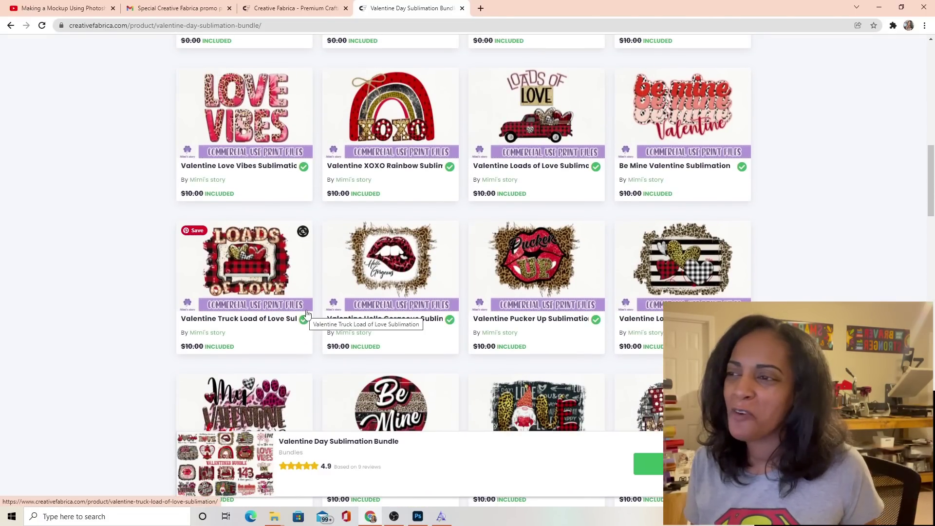
scroll(307, 314, up, 6)
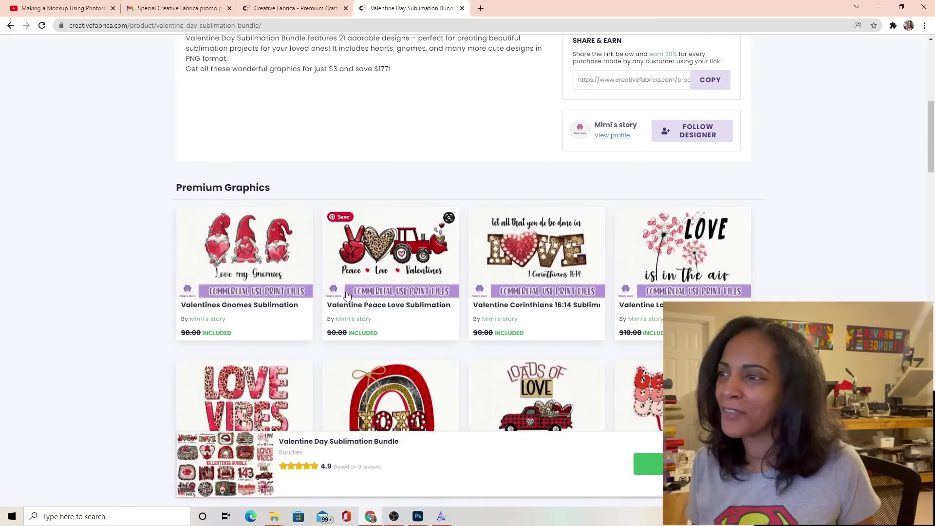
scroll(373, 281, up, 8)
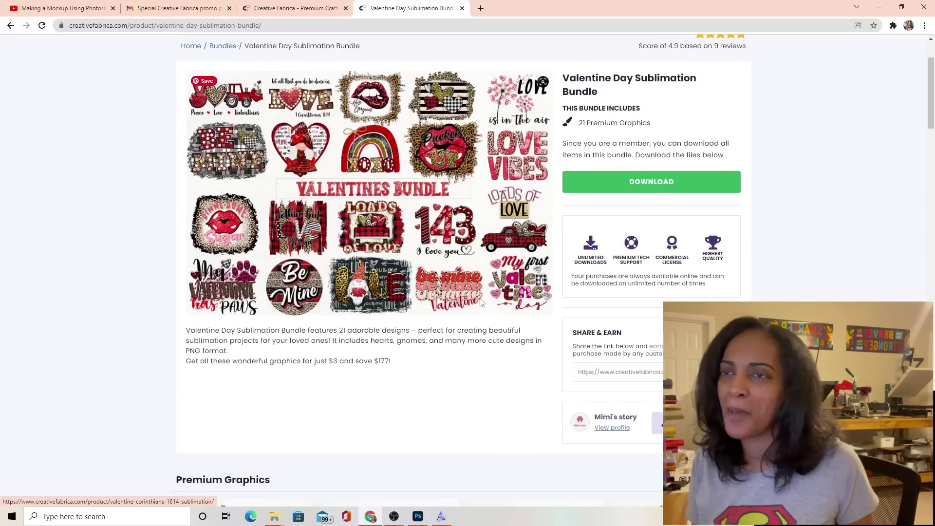
Download the Valentine Day Sublimation Bundle and extract its zip into the Valentine folder in Pictures.
click(607, 284)
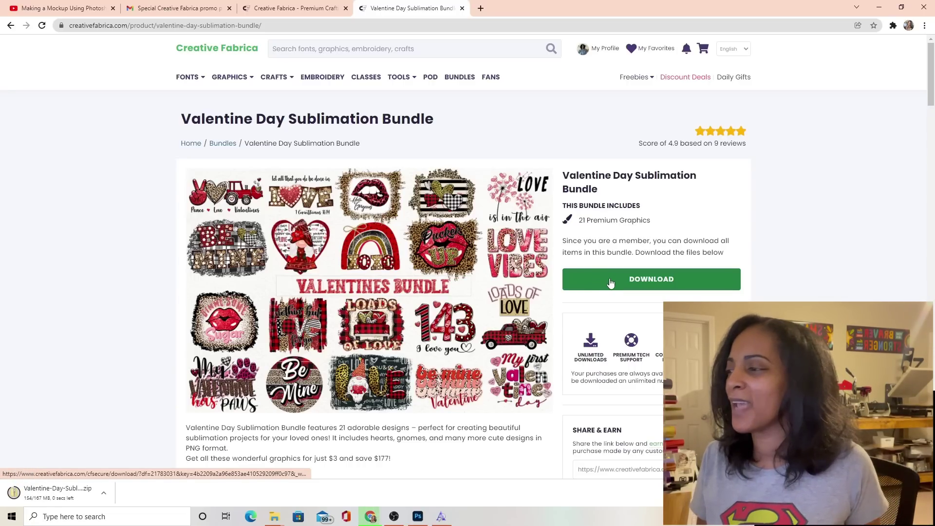
click(65, 496)
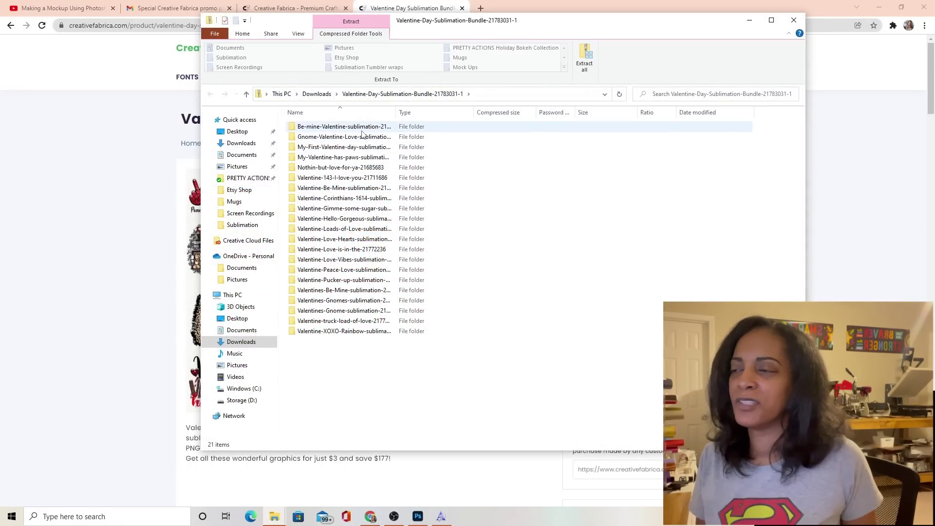
click(585, 61)
click(563, 216)
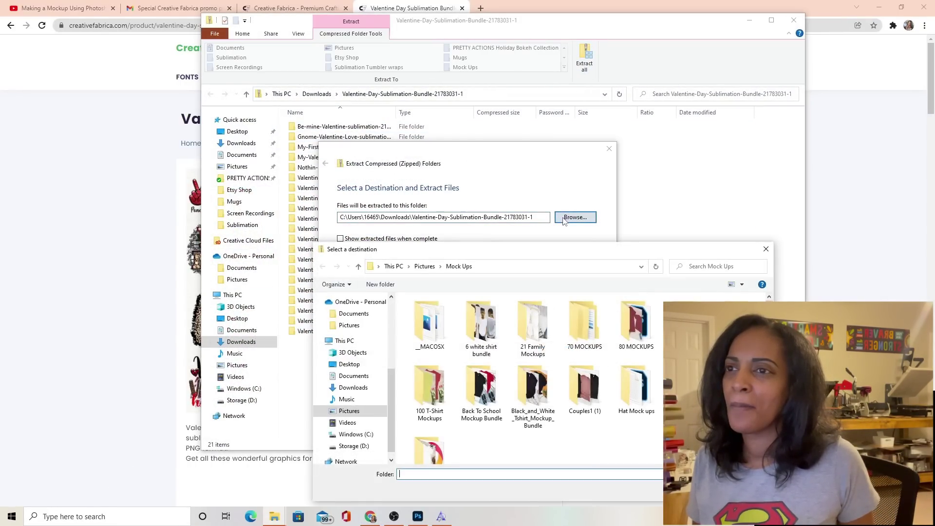
click(349, 412)
scroll(537, 373, down, 6)
scroll(536, 373, down, 3)
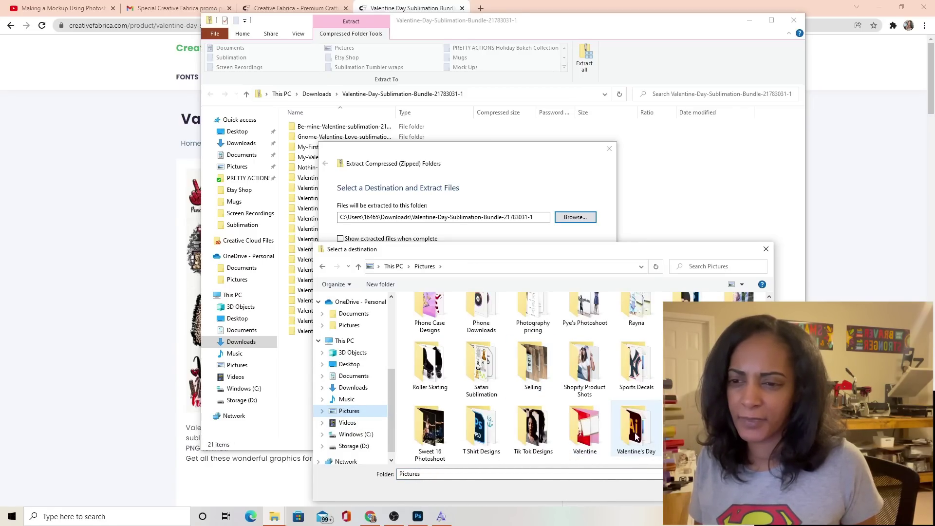
double_click(588, 431)
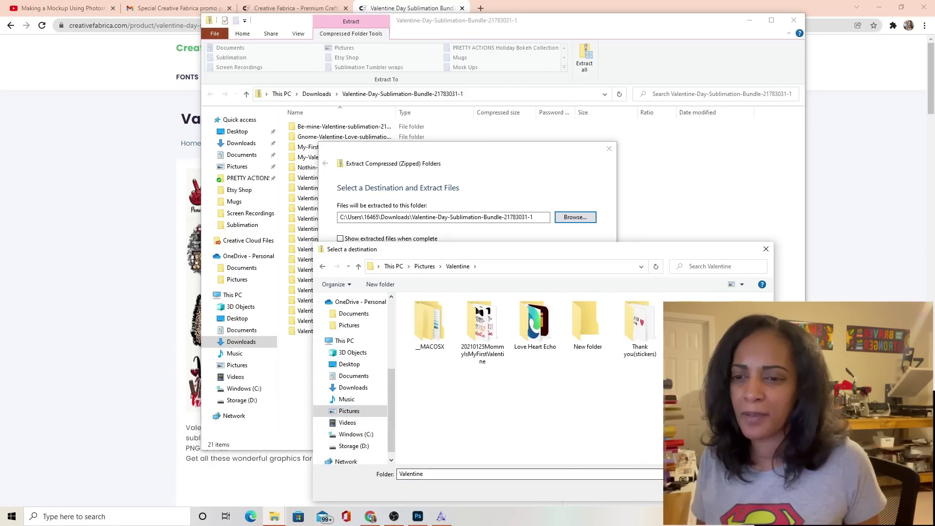
click(701, 491)
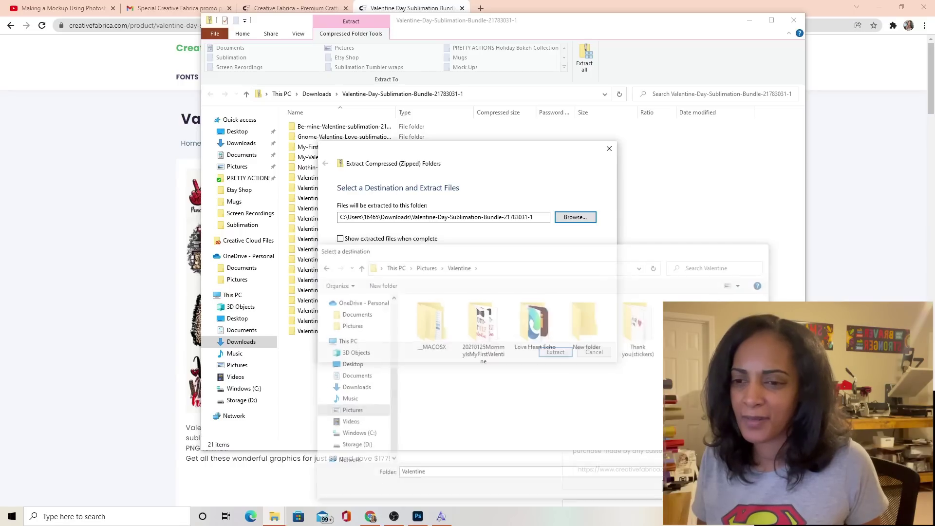
click(556, 352)
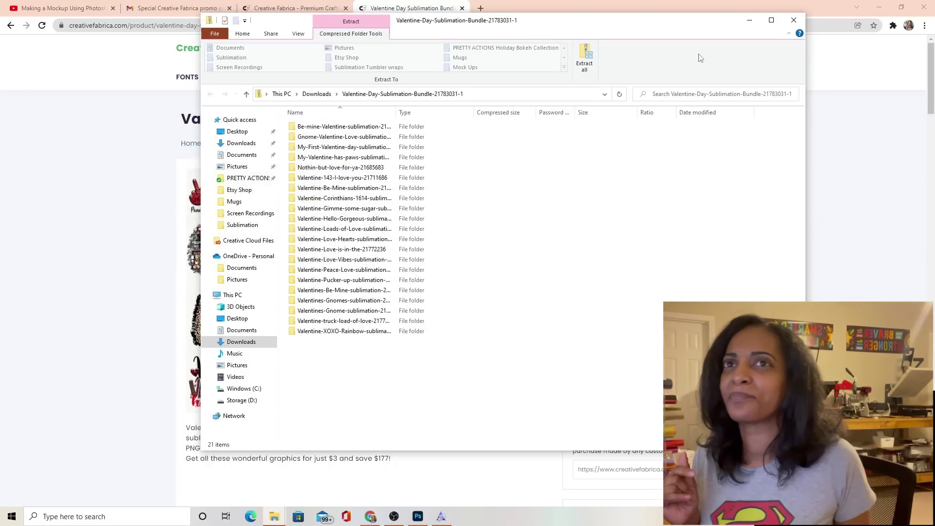
click(794, 20)
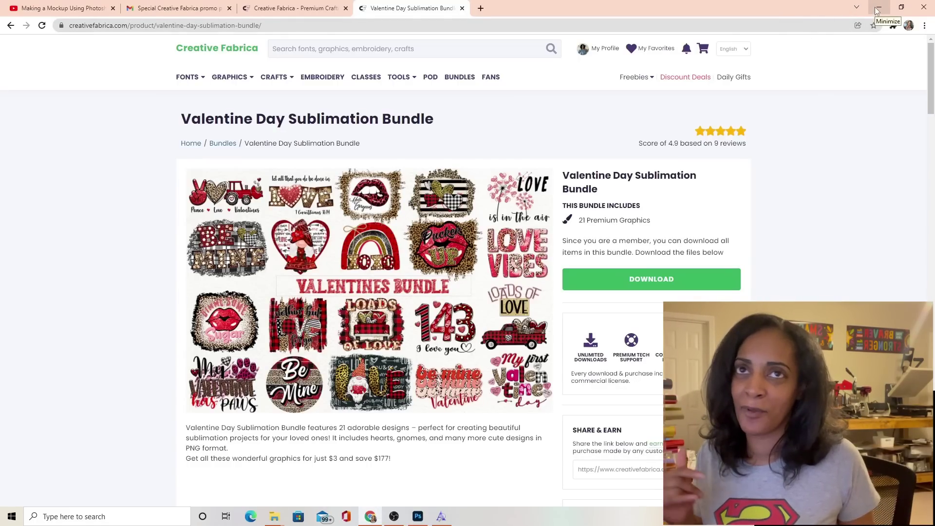
Switch to Photoshop, open the valentine_single_cup_red mug mockup and bring the RS bodysuit White Red Skirt document back into view.
click(877, 10)
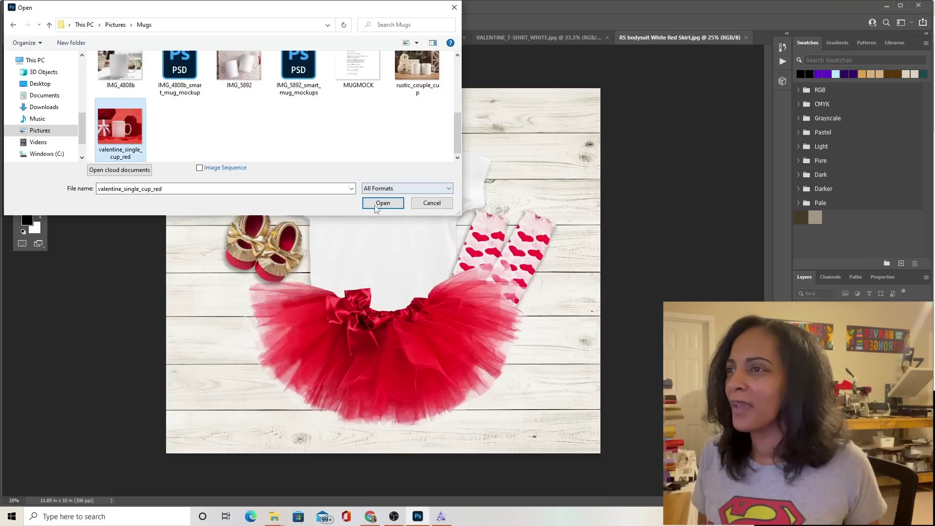
click(375, 206)
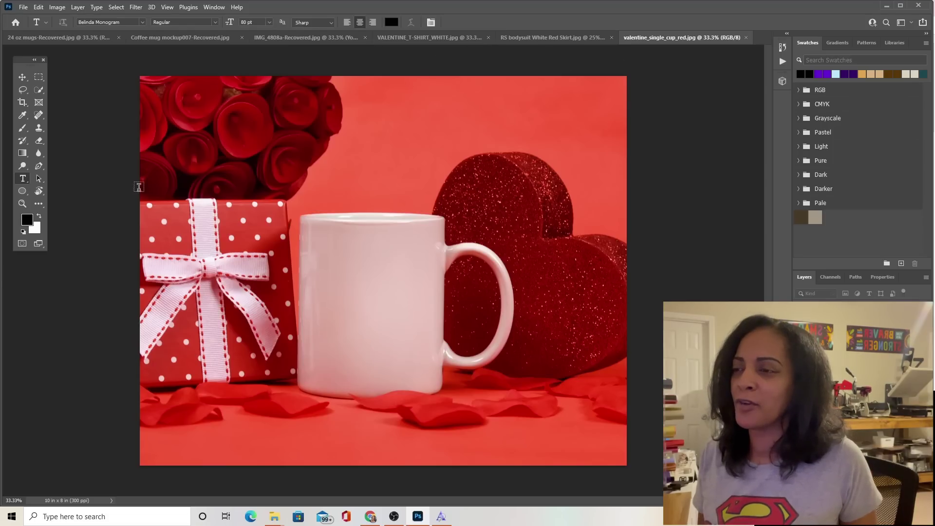
click(564, 37)
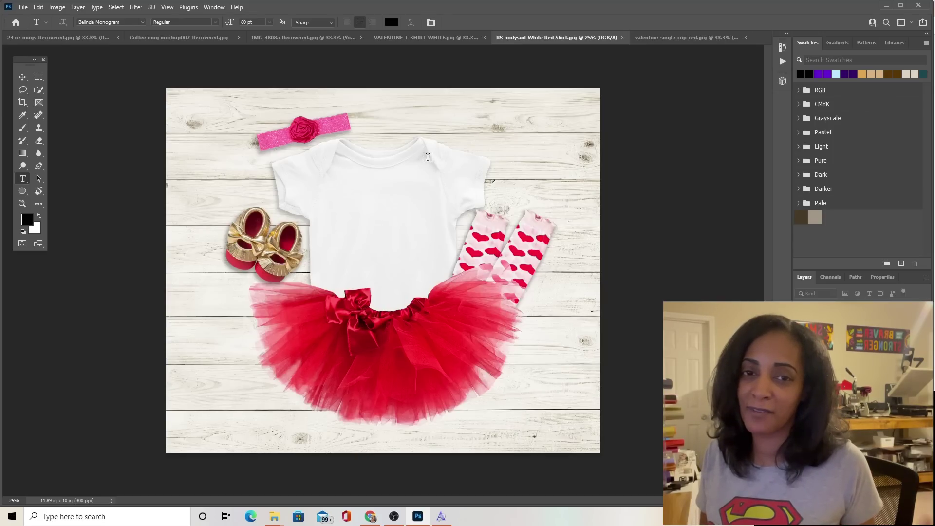
Open the Pucker_up_sublimation design from the Valentine-Pucker-up-sublimation-21759755 folder inside Pictures > Valentine.
click(22, 7)
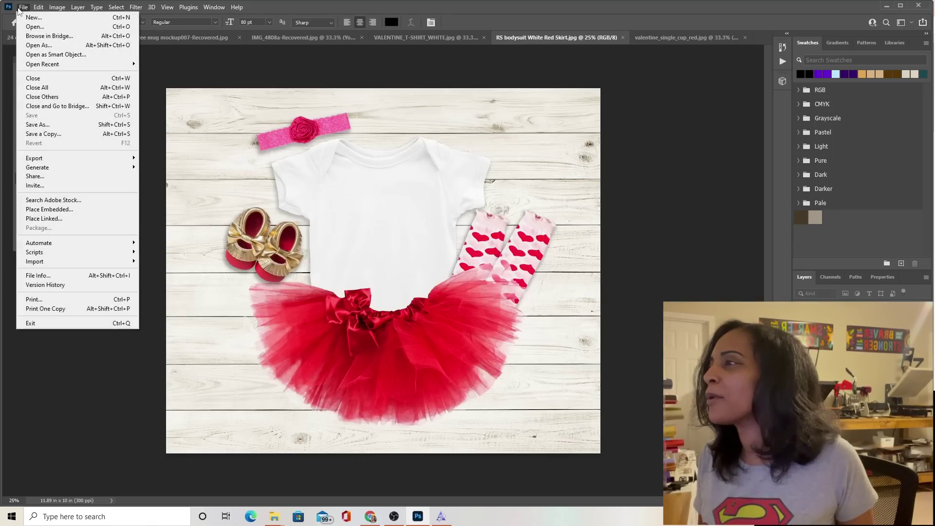
click(36, 28)
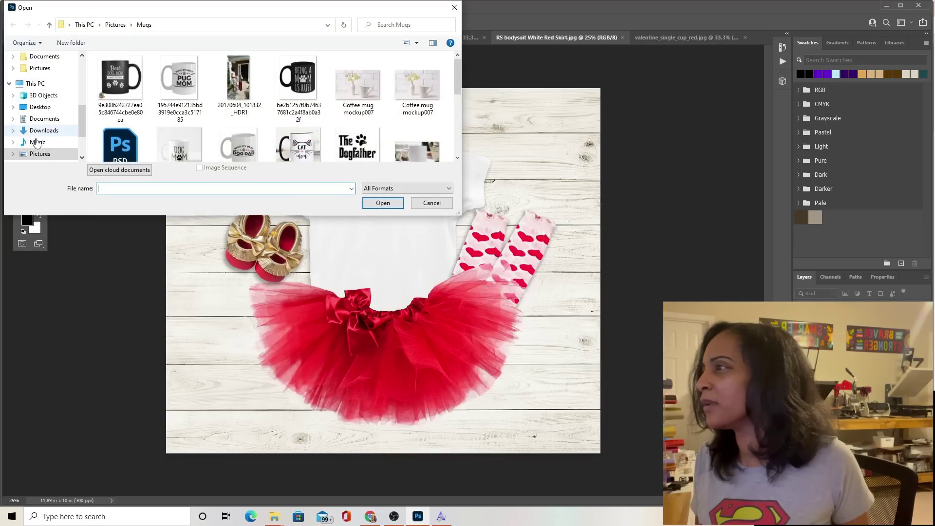
click(40, 154)
scroll(269, 140, down, 5)
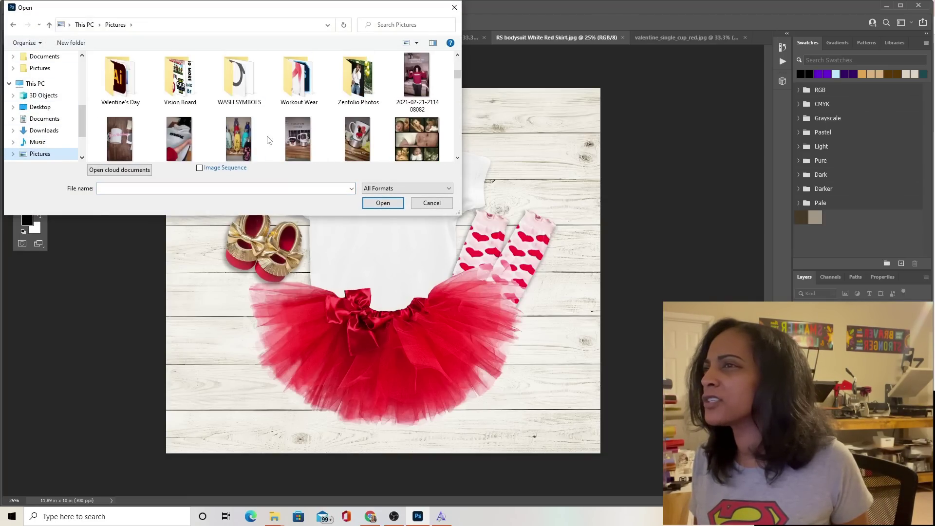
scroll(269, 141, up, 2)
double_click(268, 138)
double_click(117, 96)
click(117, 97)
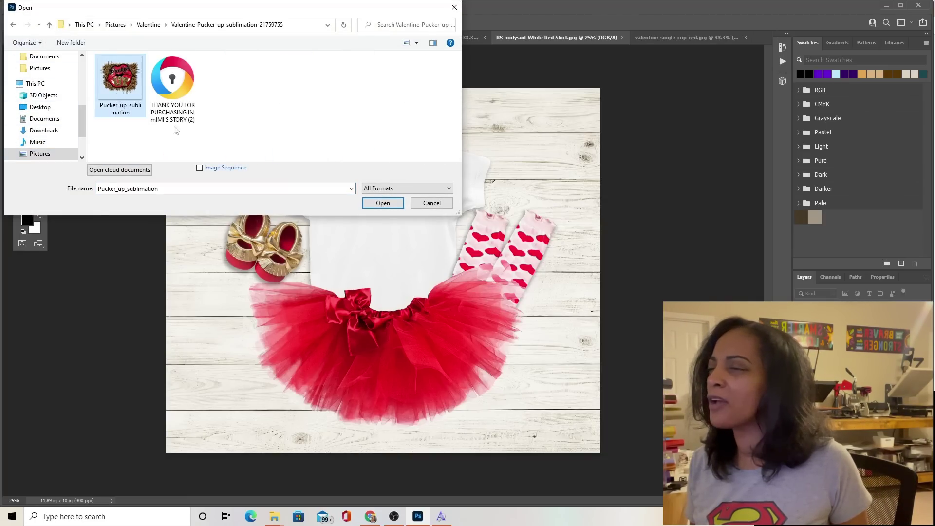
click(383, 203)
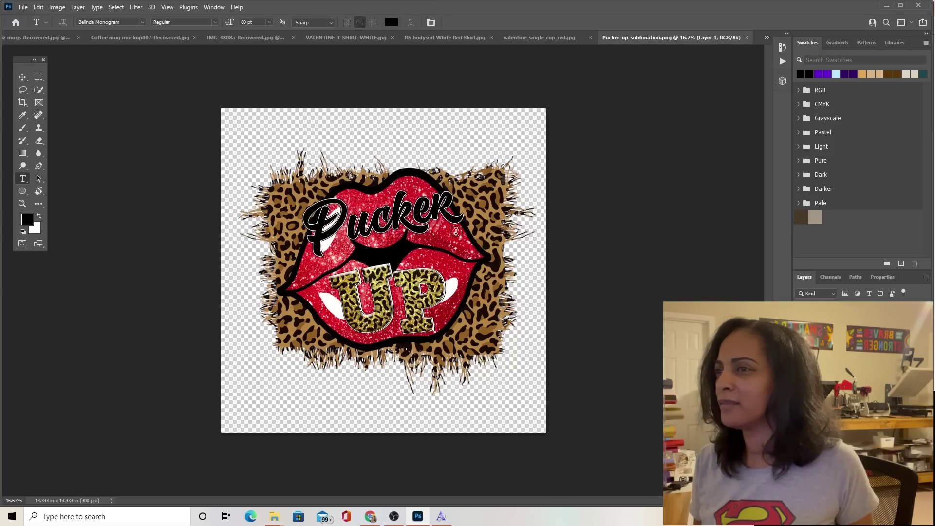
Copy the Pucker Up design into the valentine_single_cup_red mockup and fit it on the mug front at about 23% scale.
click(23, 77)
drag(368, 261, 579, 35)
drag(439, 206, 352, 303)
key(ctrl+t)
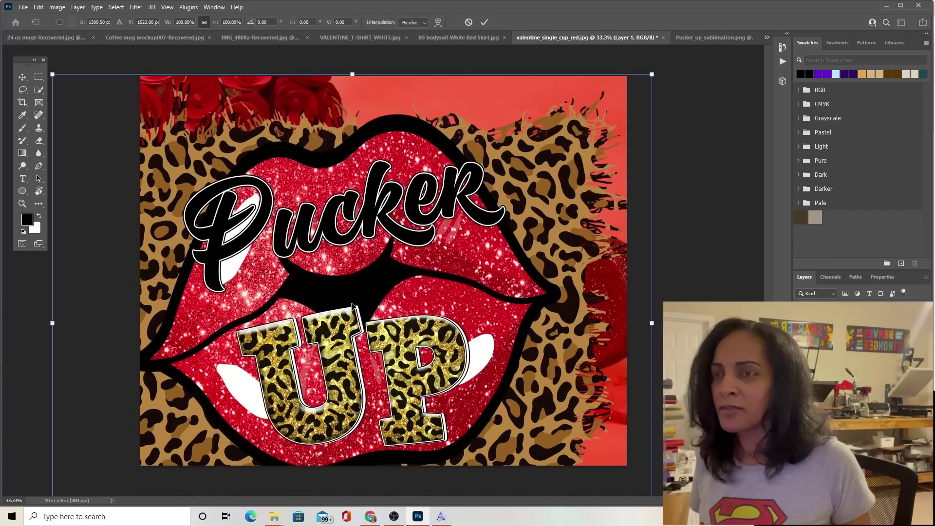
drag(652, 74, 396, 225)
drag(381, 309, 396, 300)
drag(440, 254, 435, 258)
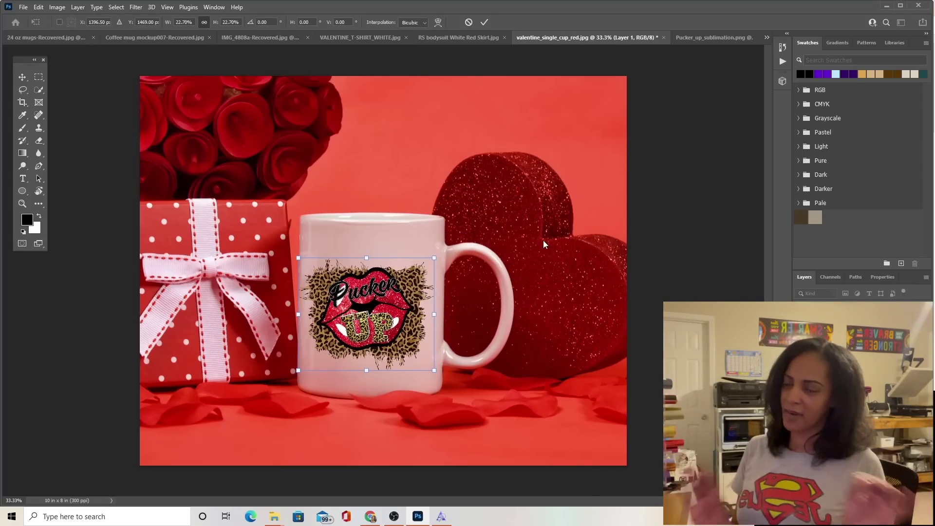
Switch to Creative Fabrica in the browser, return to the "valentine mug mock up" search results and look through the available mockups.
key(alt+Tab)
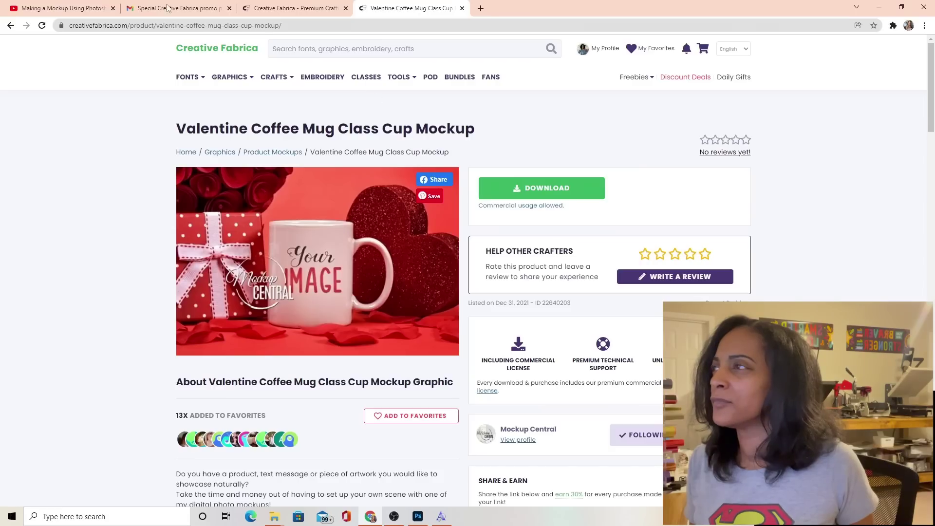
click(10, 26)
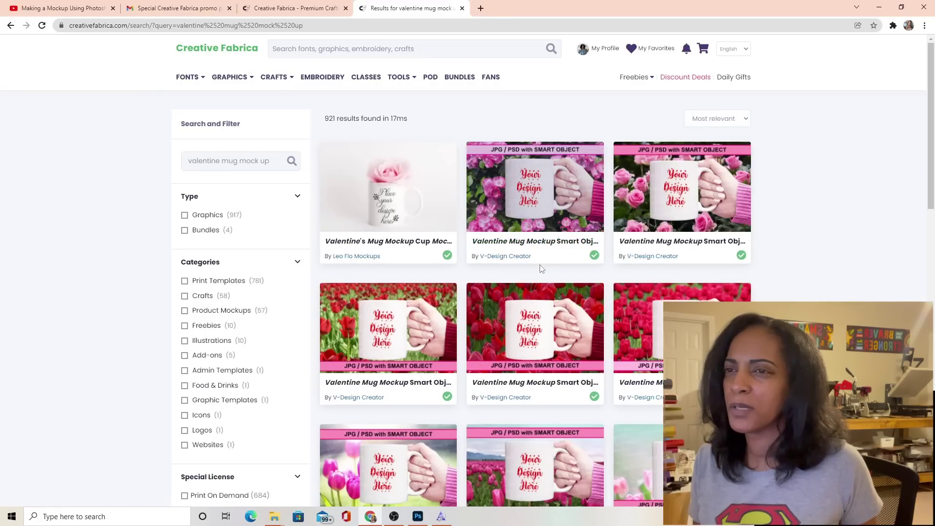
scroll(538, 268, down, 5)
scroll(540, 276, down, 10)
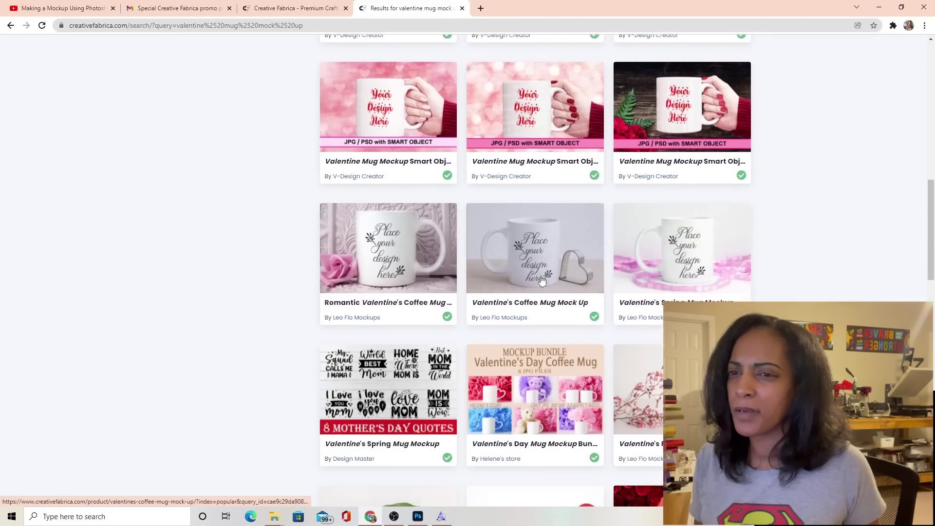
scroll(542, 282, down, 8)
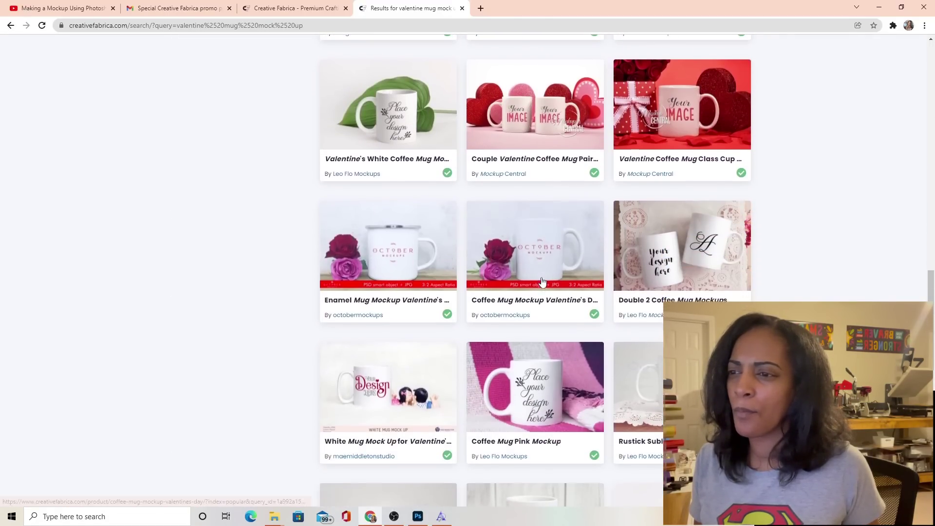
scroll(542, 283, down, 6)
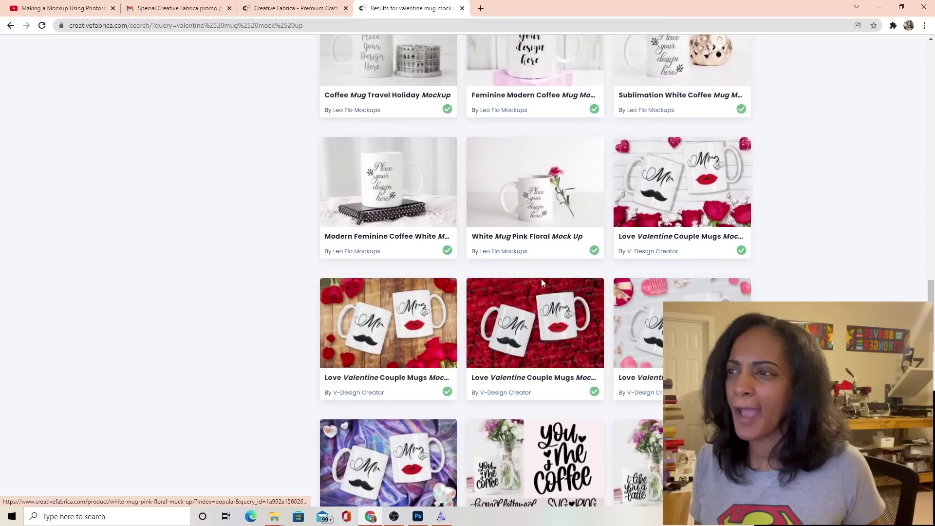
scroll(542, 283, down, 2)
scroll(542, 283, down, 3)
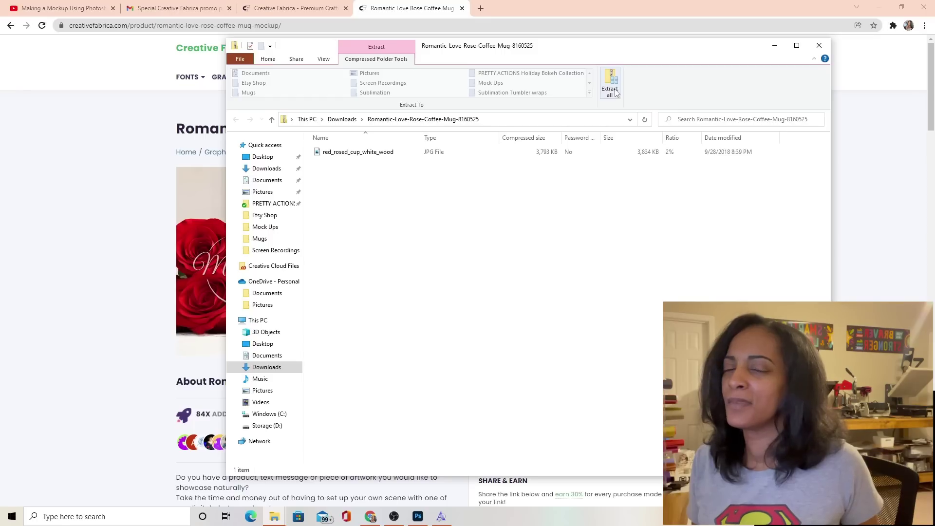
Extract the Romantic-Love-Rose-Coffee-Mug zip, browsing for a destination folder for the mockup image.
click(610, 83)
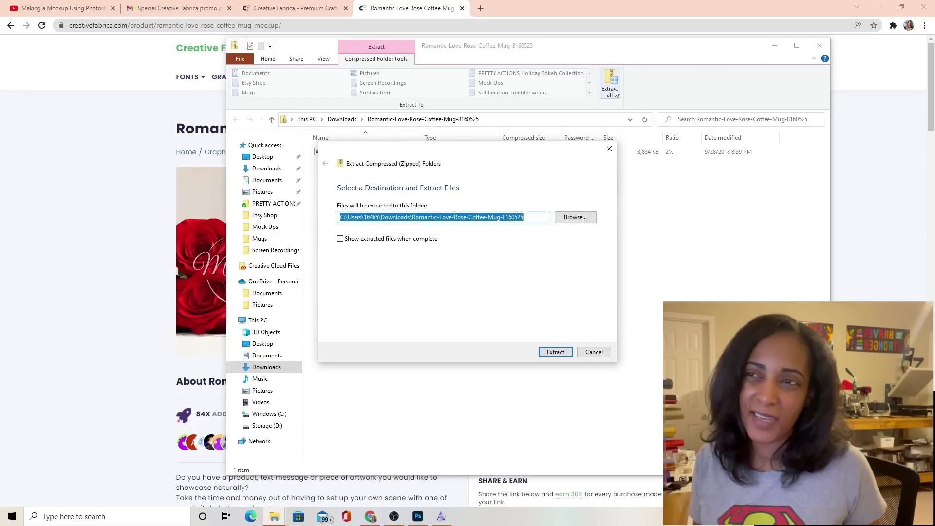
click(573, 221)
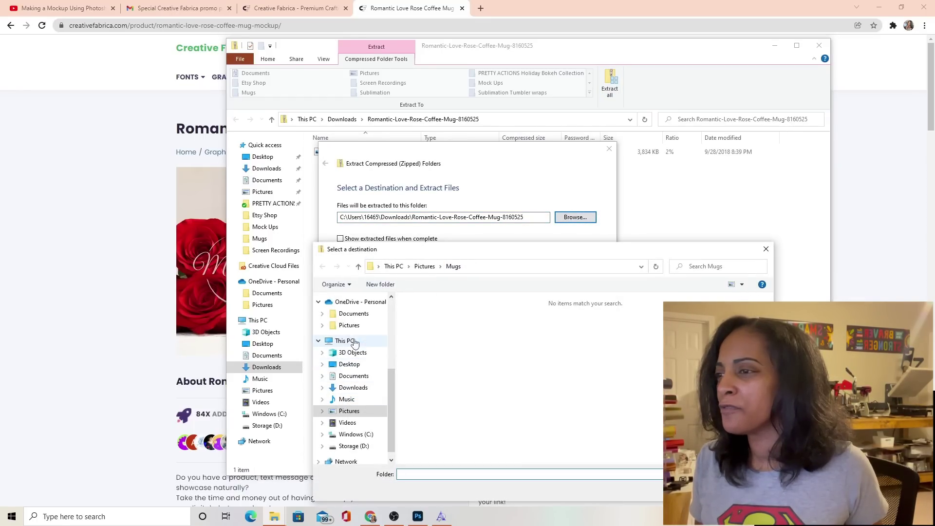
scroll(366, 431, down, 1)
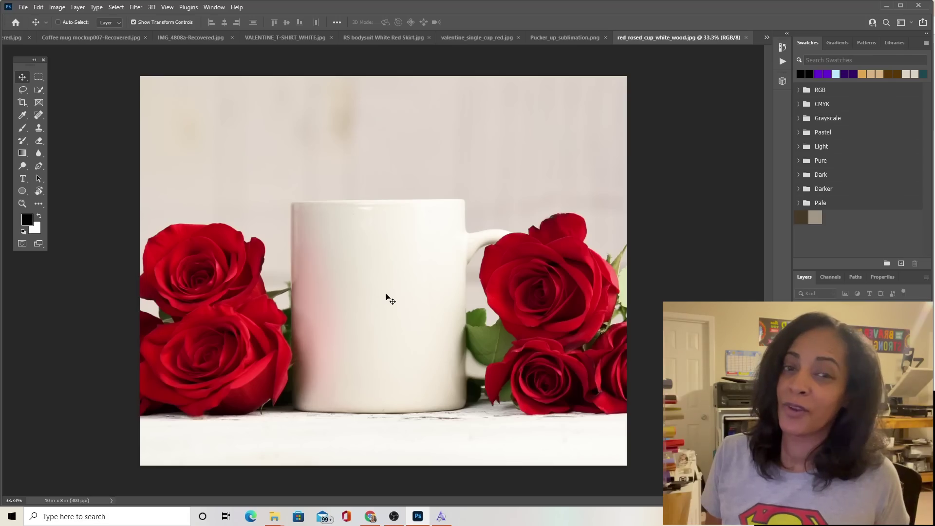
Copy the Pucker Up design into the red_rosed_cup_white_wood mockup and fit it on the mug front at about 25% scale.
click(580, 38)
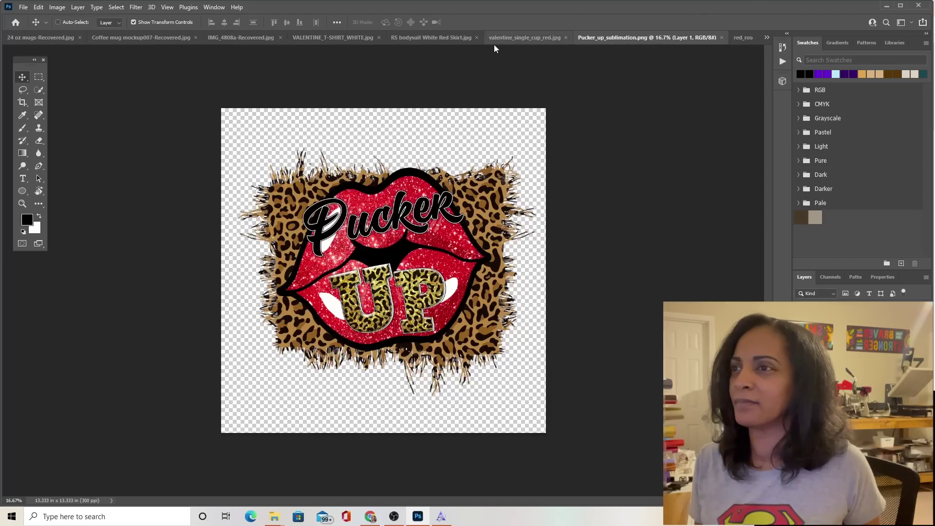
drag(396, 242, 359, 298)
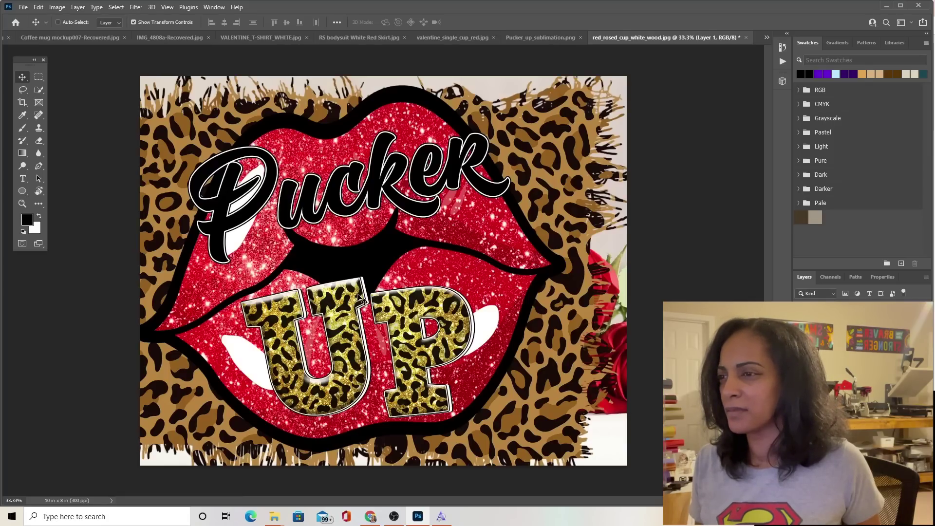
key(ctrl+t)
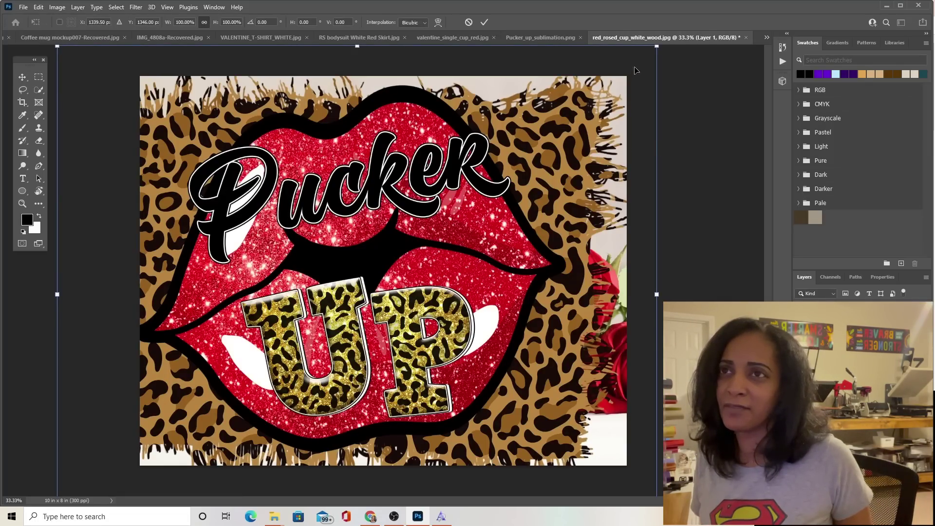
drag(654, 47, 433, 232)
drag(398, 295, 415, 313)
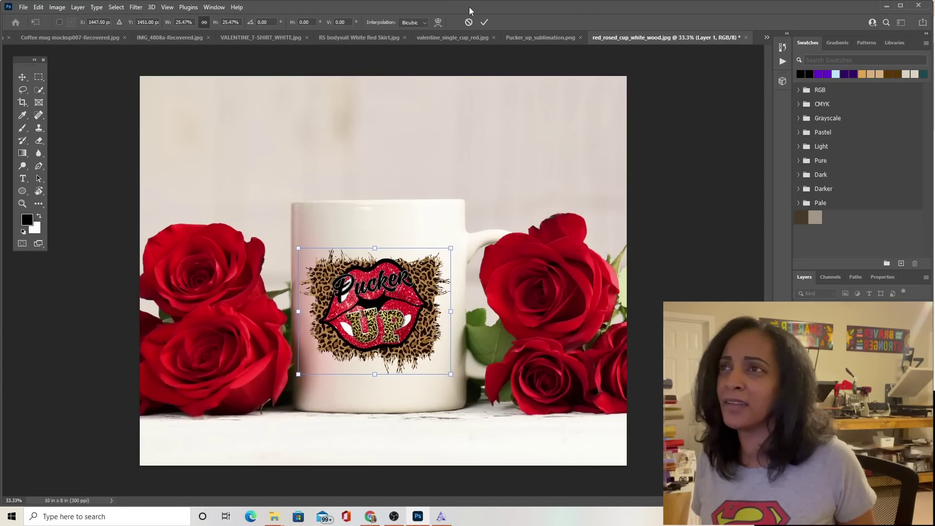
click(486, 22)
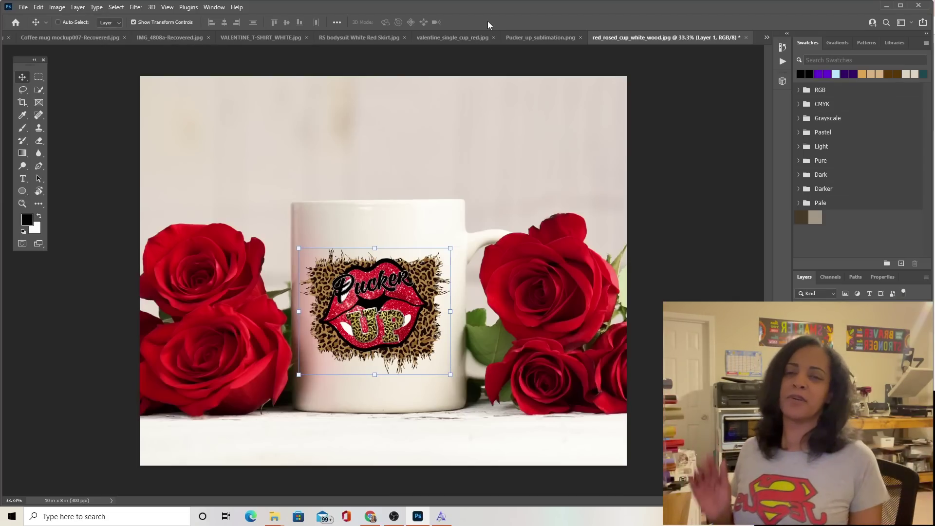
key(alt+bracketleft)
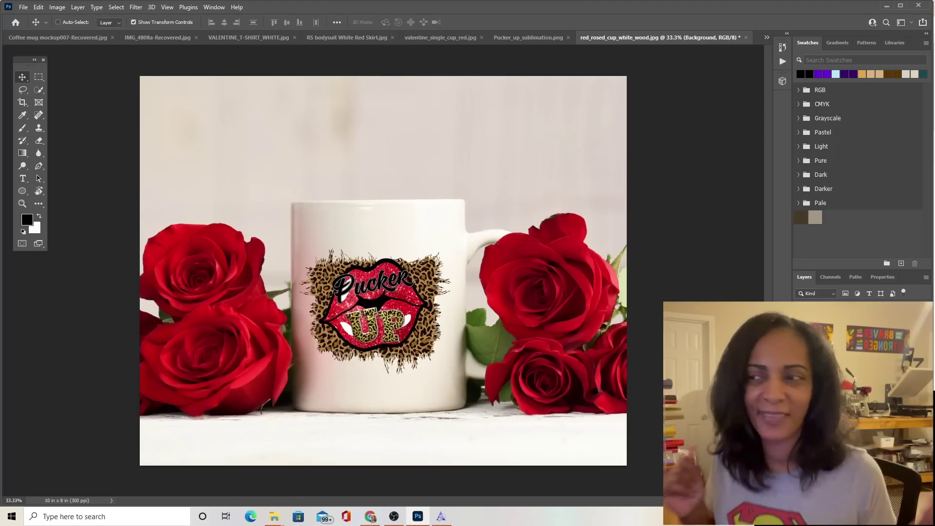
Close the valentine_single_cup_red.jpg mockup without saving its changes.
click(450, 39)
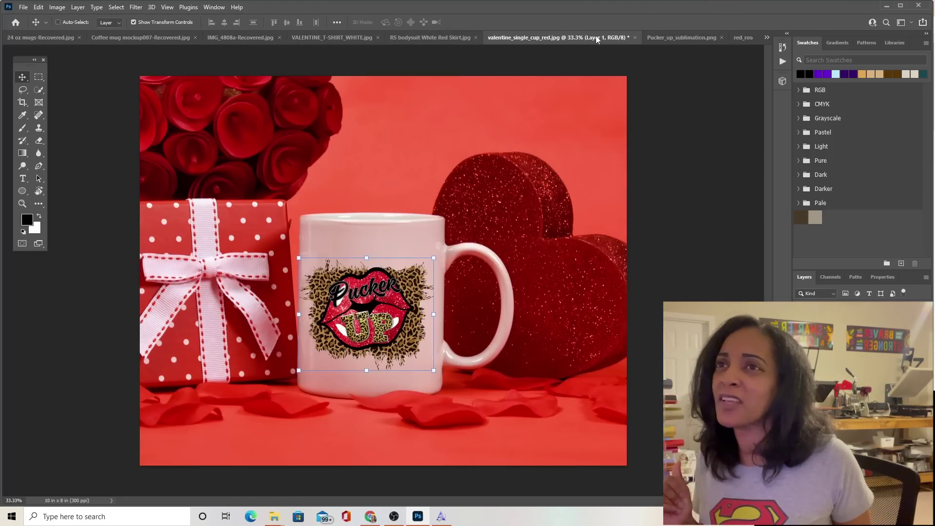
click(634, 37)
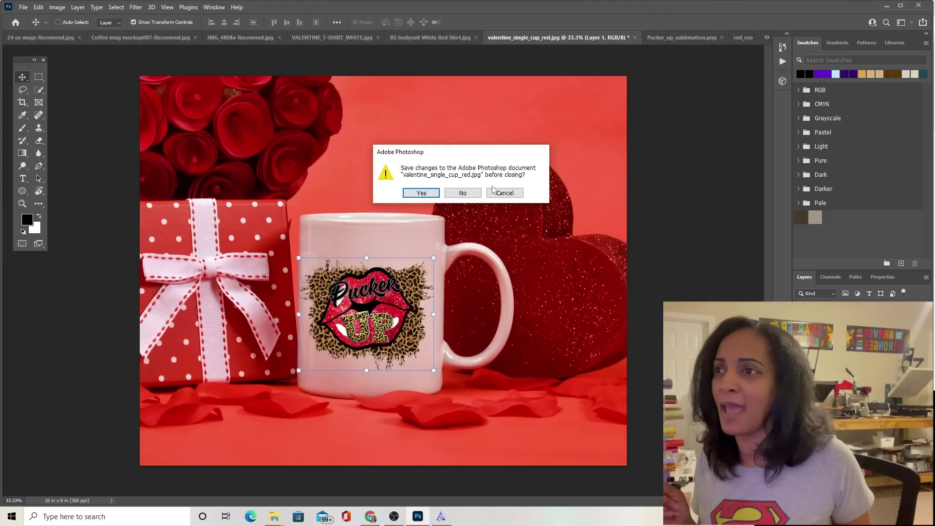
click(468, 192)
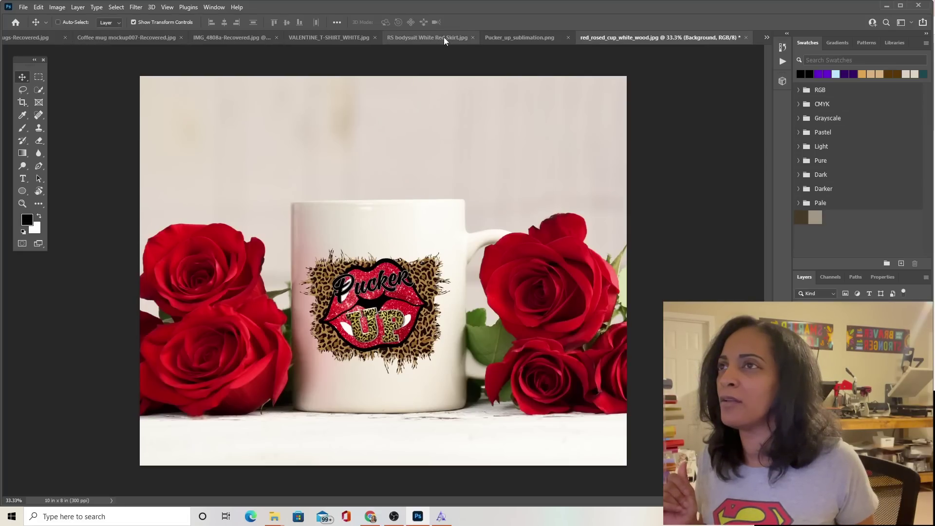
Open the 1st_Valentine_days_sublimation design from the My-First-Valentine-day-sublimation folder inside Pictures > Valentine.
click(23, 6)
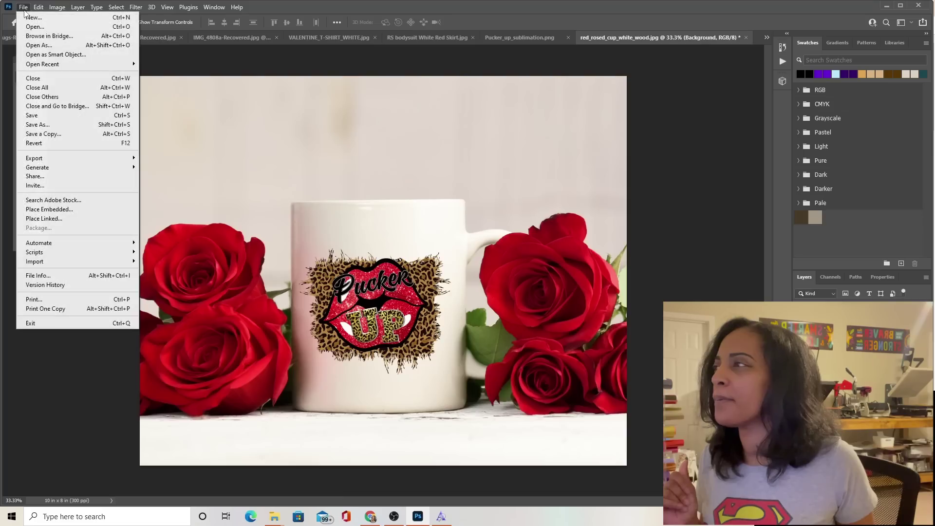
click(27, 25)
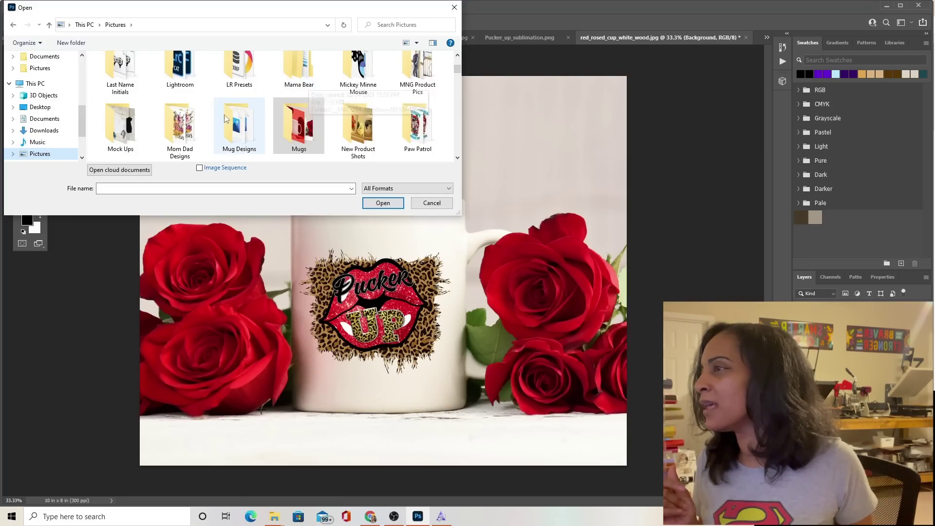
scroll(215, 113, down, 1)
scroll(215, 114, down, 1)
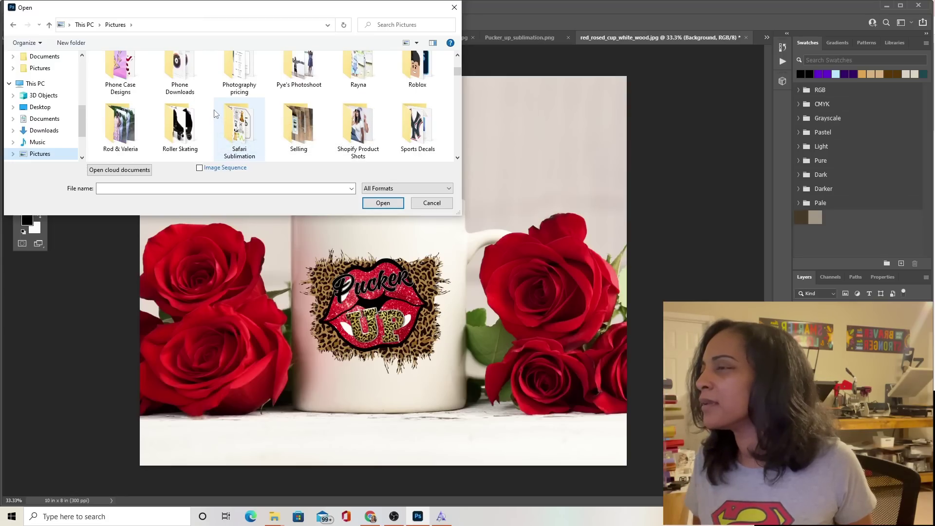
scroll(216, 113, up, 1)
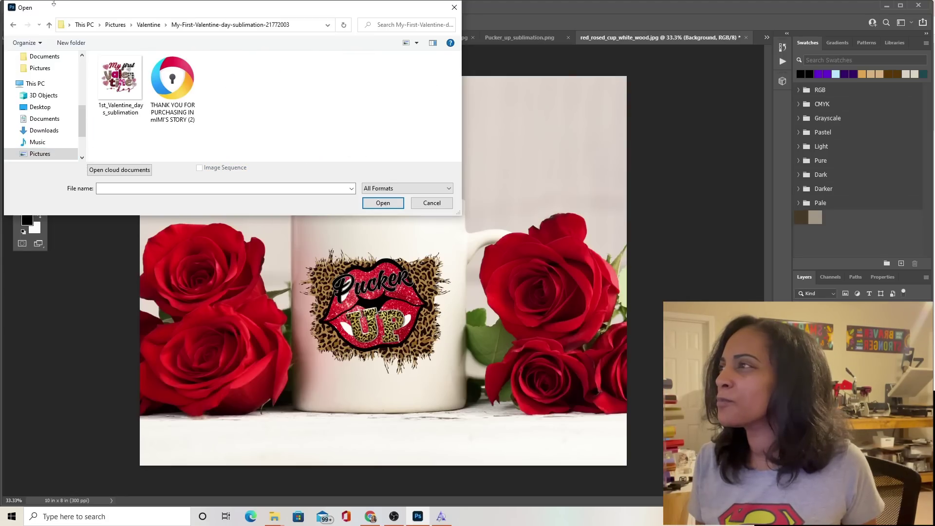
click(96, 74)
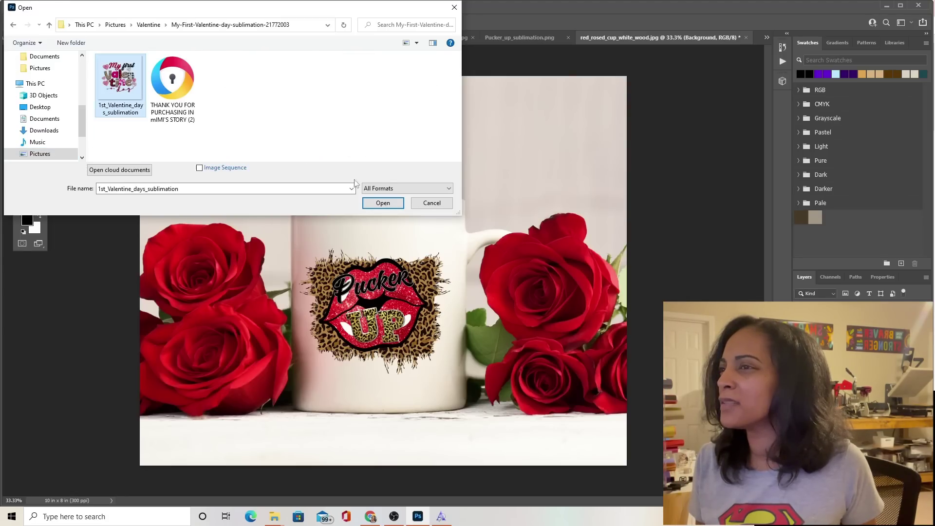
click(383, 203)
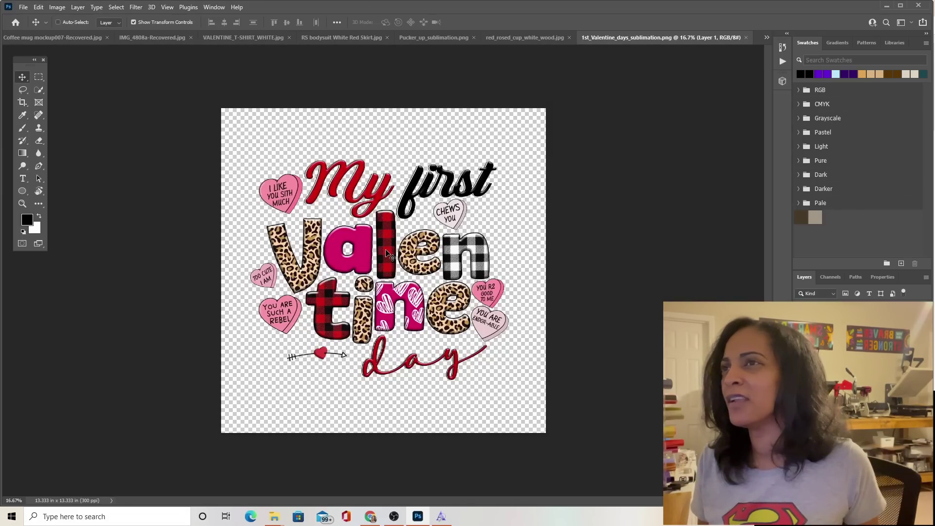
Copy the My First Valentine Day design into the RS bodysuit White Red Skirt mockup.
drag(387, 253, 447, 138)
mouse_move(448, 57)
mouse_down()
mouse_move(448, 44)
mouse_move(573, 38)
mouse_move(450, 65)
mouse_up()
drag(372, 48, 385, 216)
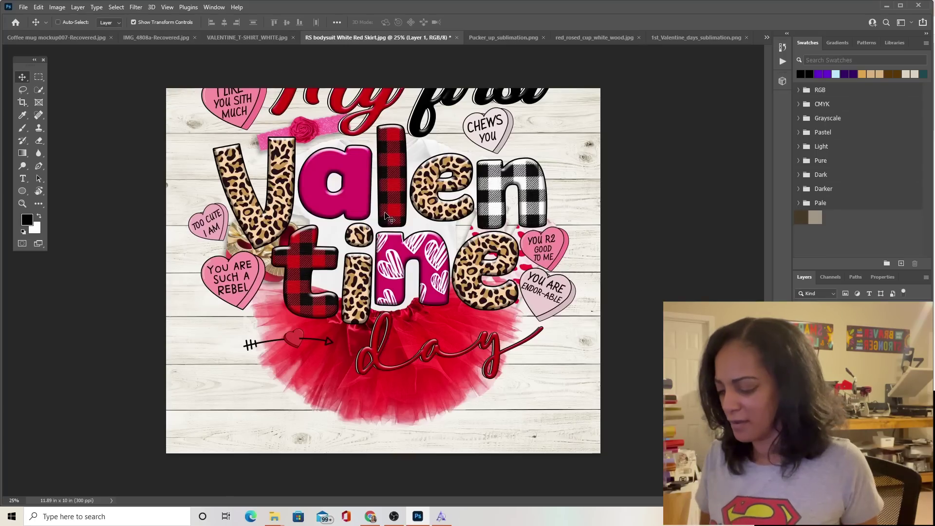
Scale the Valentine design to about 29%, tilt it about 2.5° counterclockwise and centre it on the white bodysuit's chest.
key(ctrl+t)
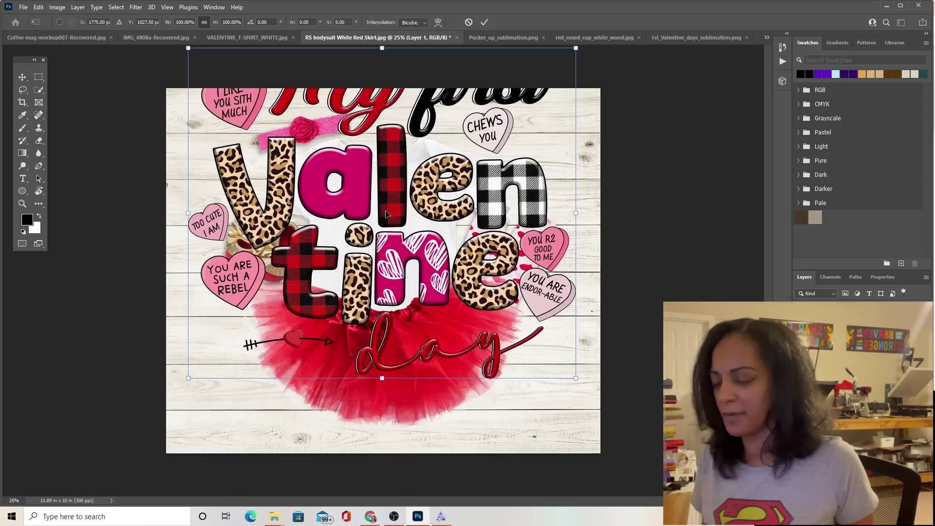
drag(576, 379, 433, 280)
drag(382, 212, 376, 232)
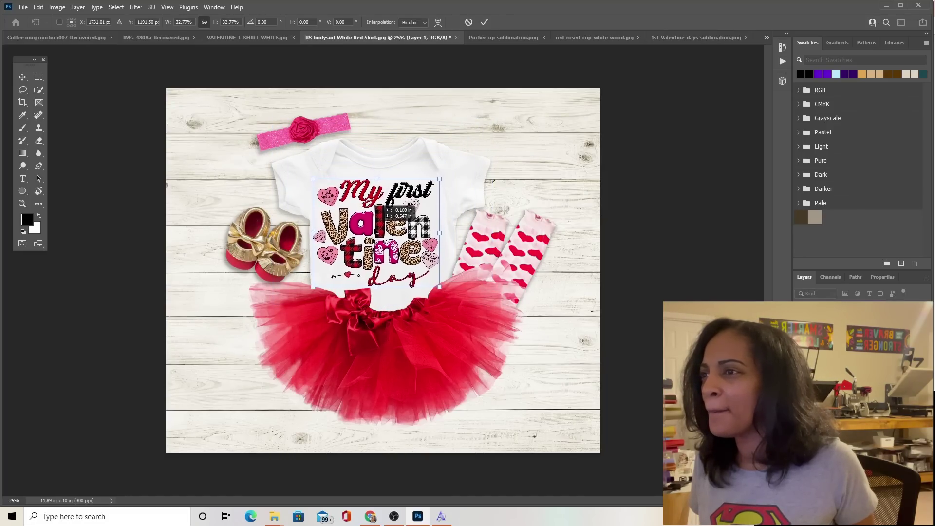
drag(438, 289, 389, 288)
drag(382, 233, 385, 235)
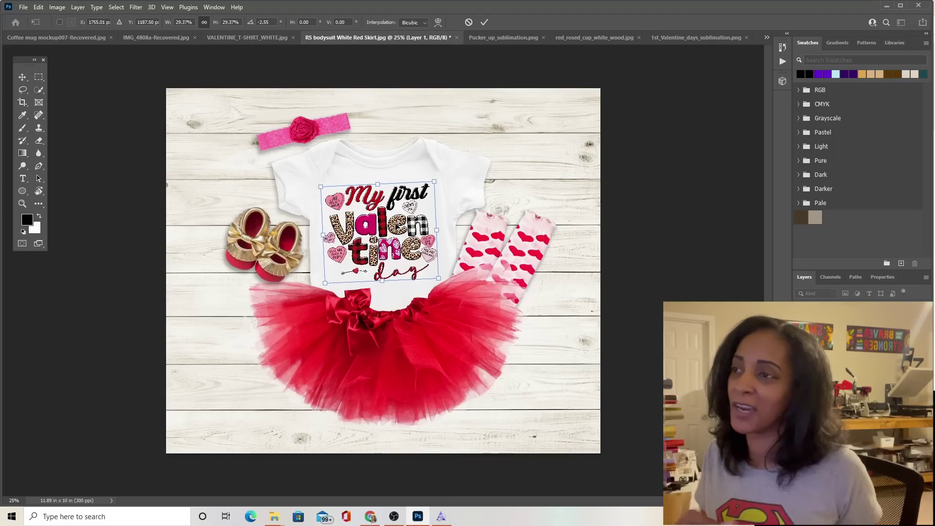
click(485, 22)
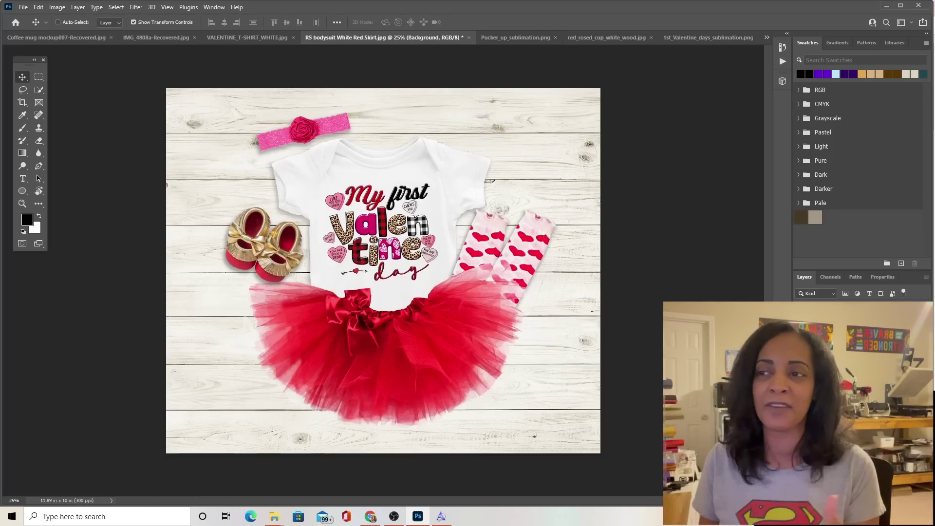
Switch to Creative Fabrica in the browser, open the Kids crafts category and look through its SVG designs.
click(369, 517)
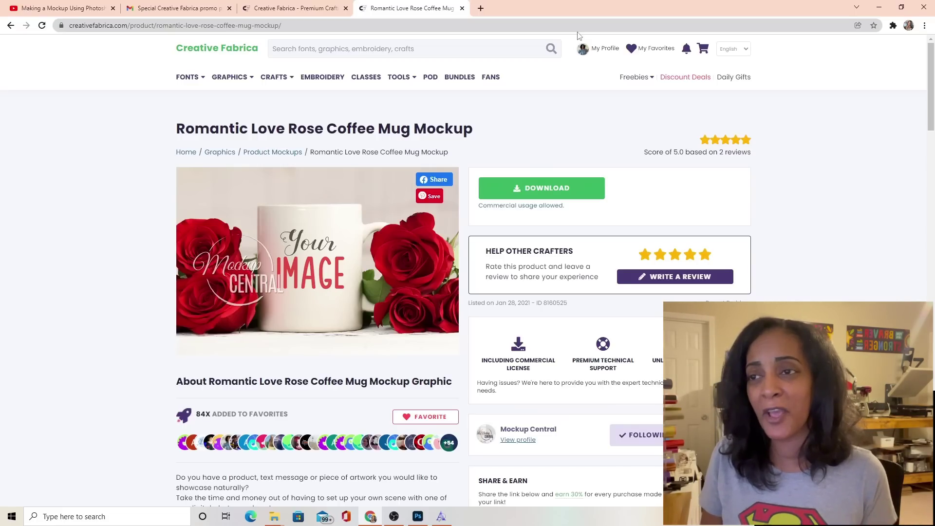
mouse_move(274, 77)
click(268, 198)
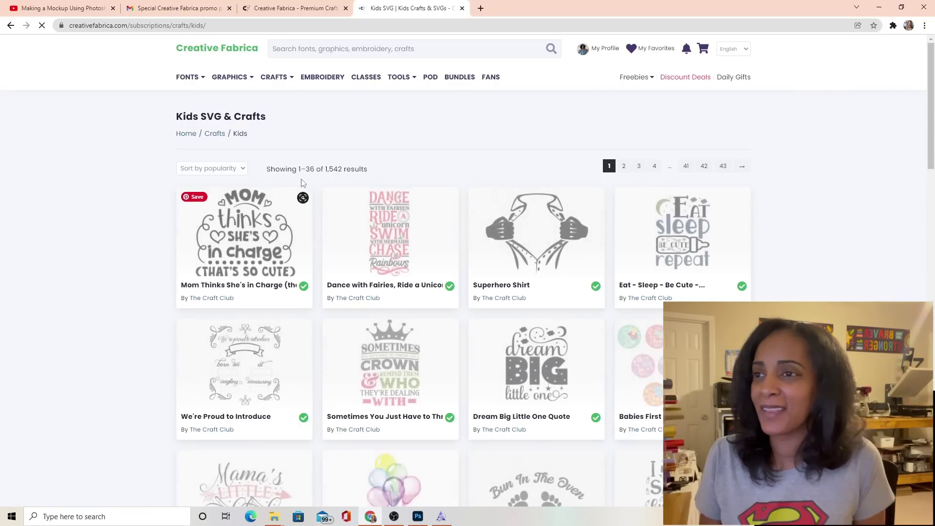
scroll(449, 302, down, 5)
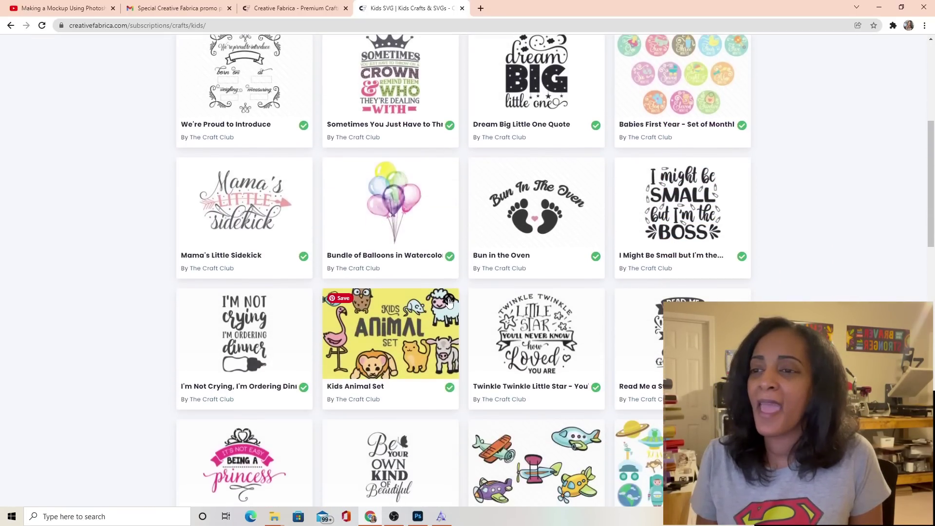
scroll(448, 302, down, 10)
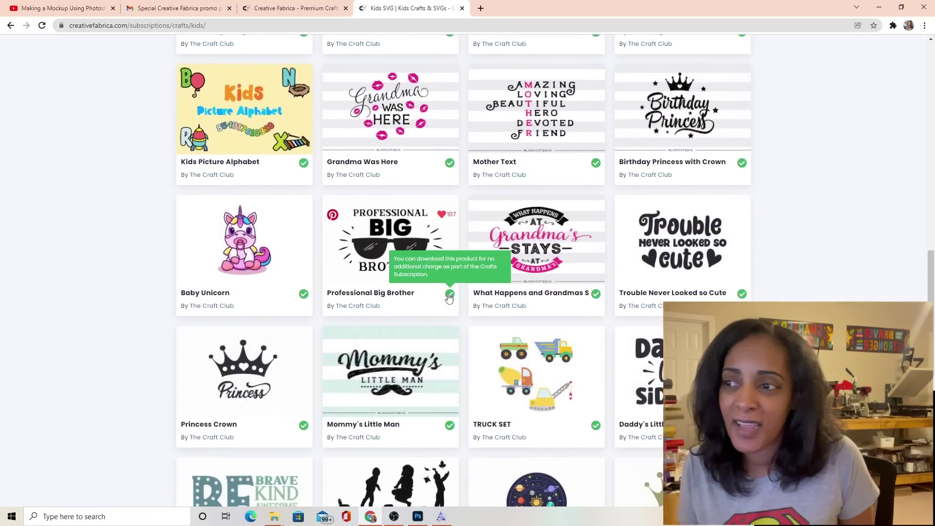
scroll(449, 298, down, 2)
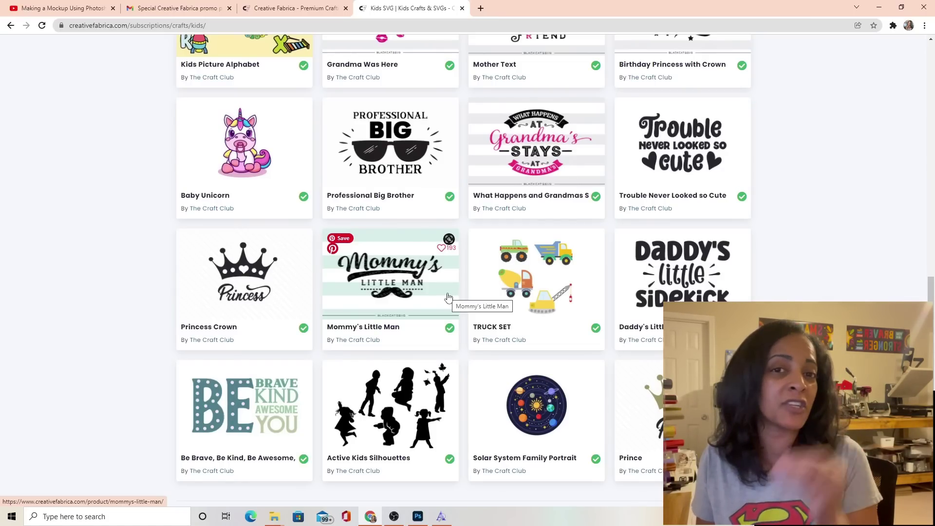
scroll(495, 314, down, 5)
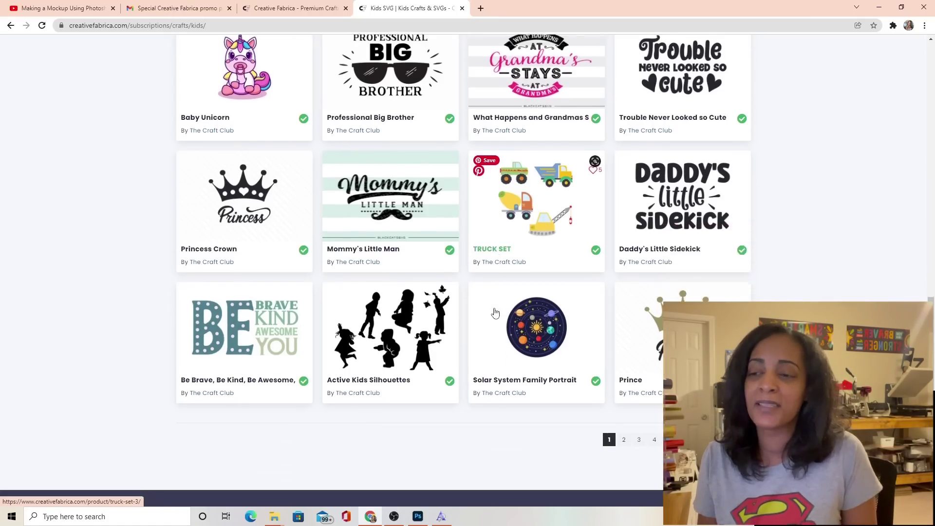
scroll(554, 270, up, 6)
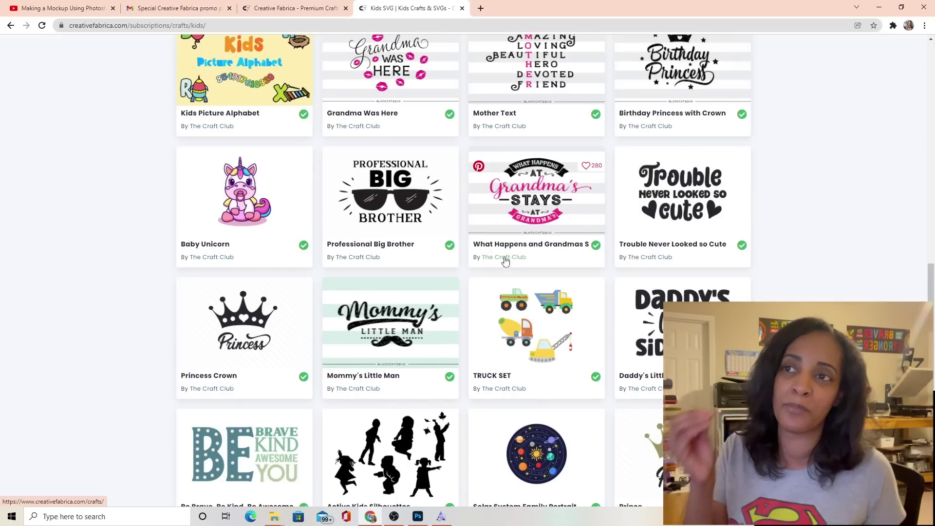
scroll(482, 233, up, 10)
scroll(480, 235, up, 5)
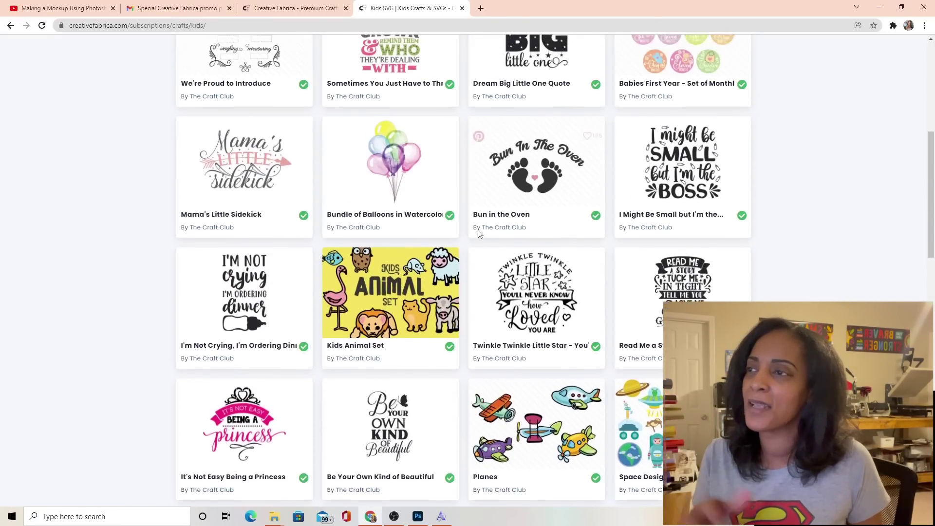
scroll(373, 175, up, 2)
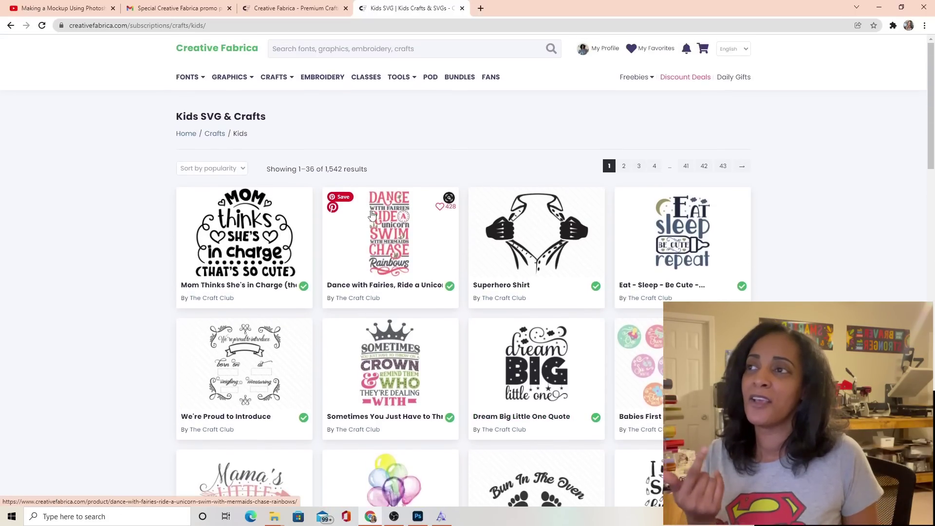
mouse_move(312, 92)
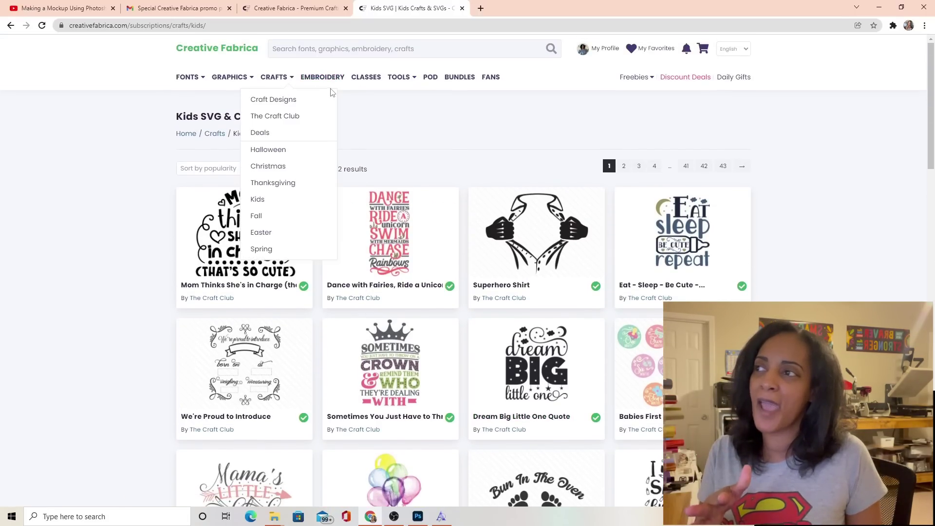